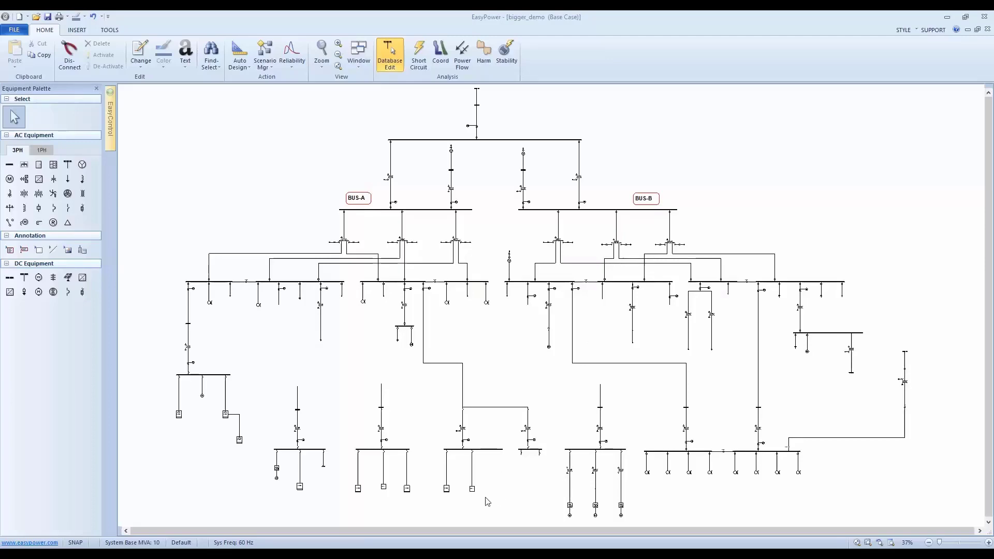
Open the data of panel PNL-11C below bus SWG-11 and show its collected data.
scroll(479, 507, up, 5)
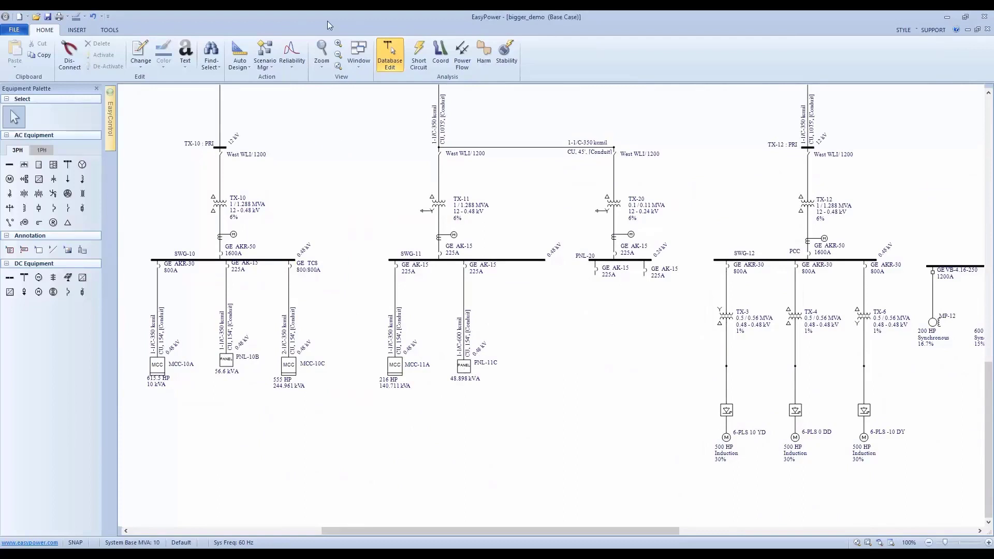
double_click(463, 367)
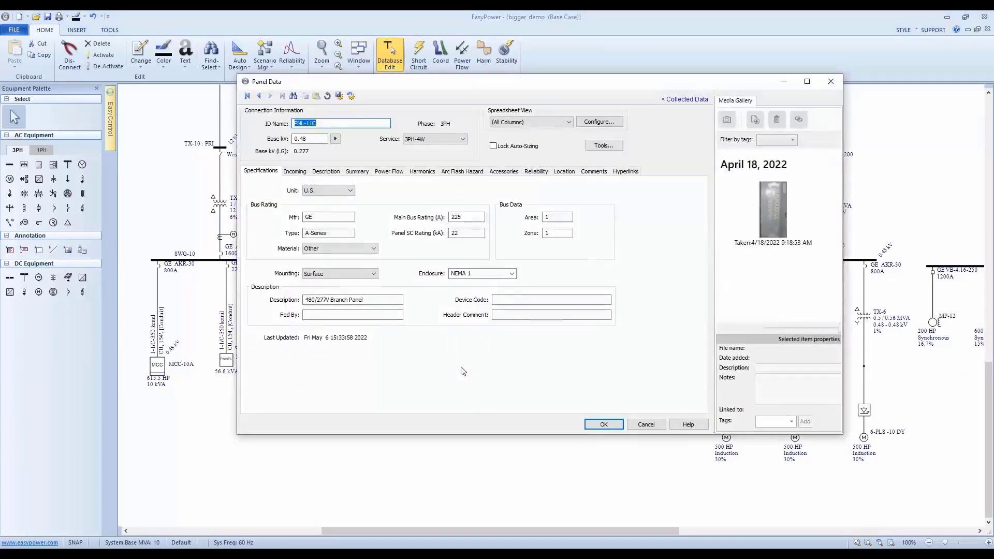
click(702, 101)
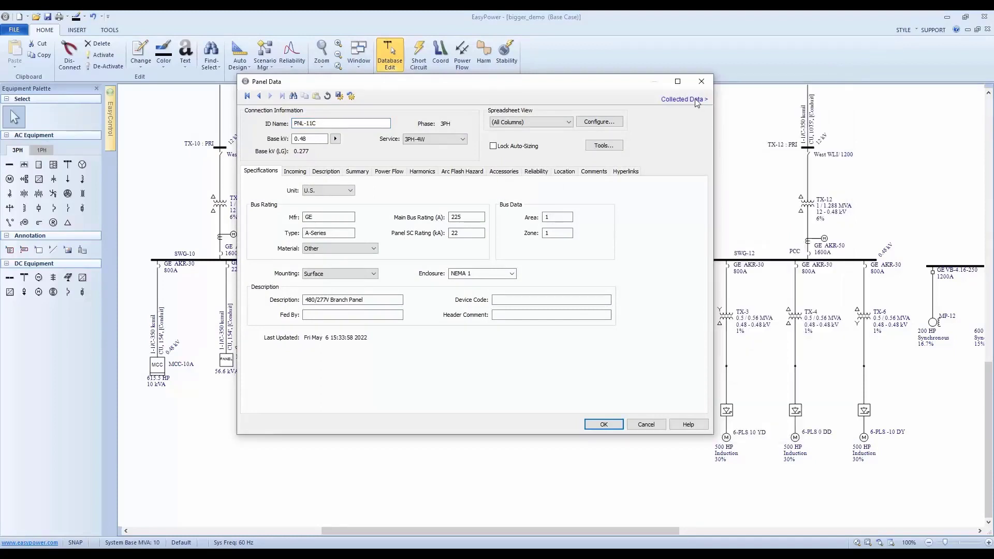
click(696, 101)
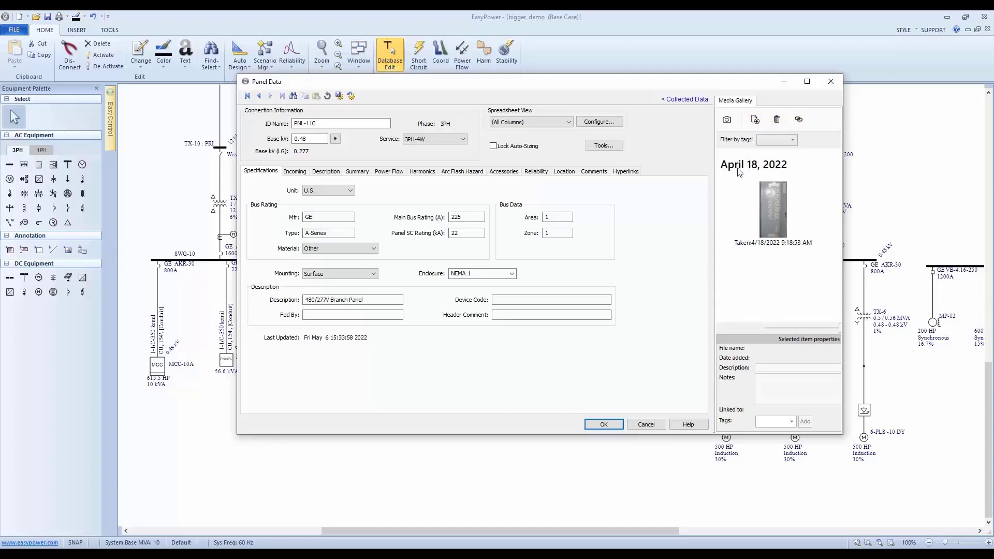
Capture a new image for the panel with the device's camera.
click(727, 120)
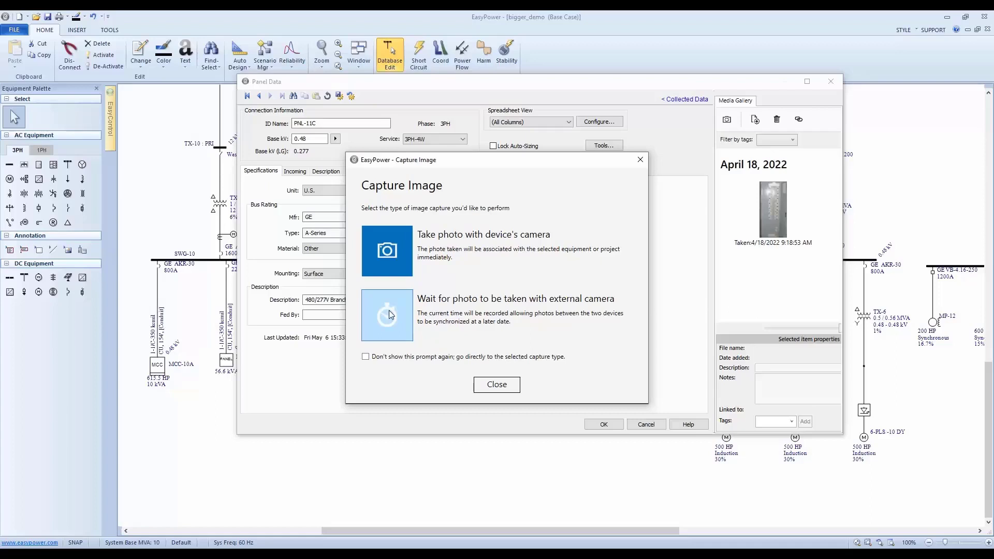
click(392, 251)
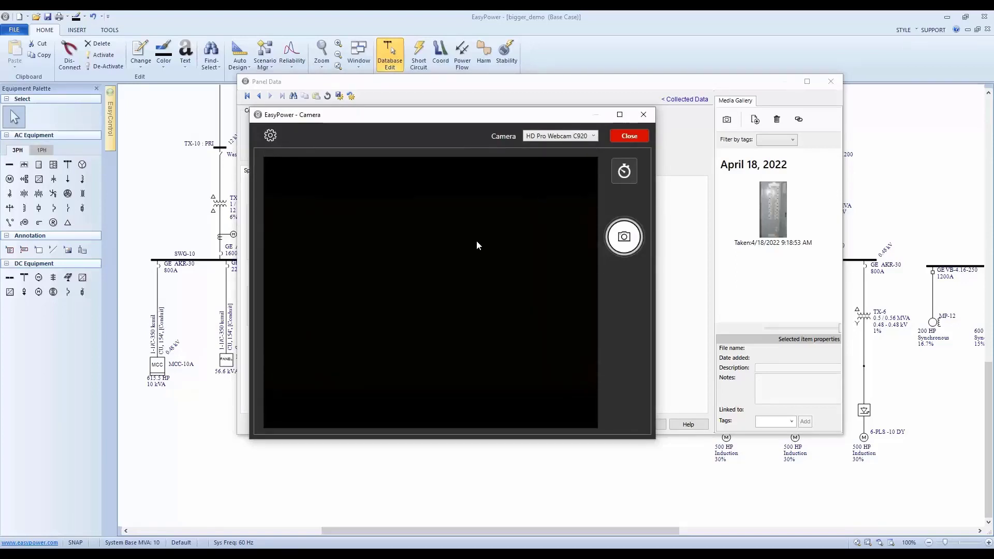
click(625, 237)
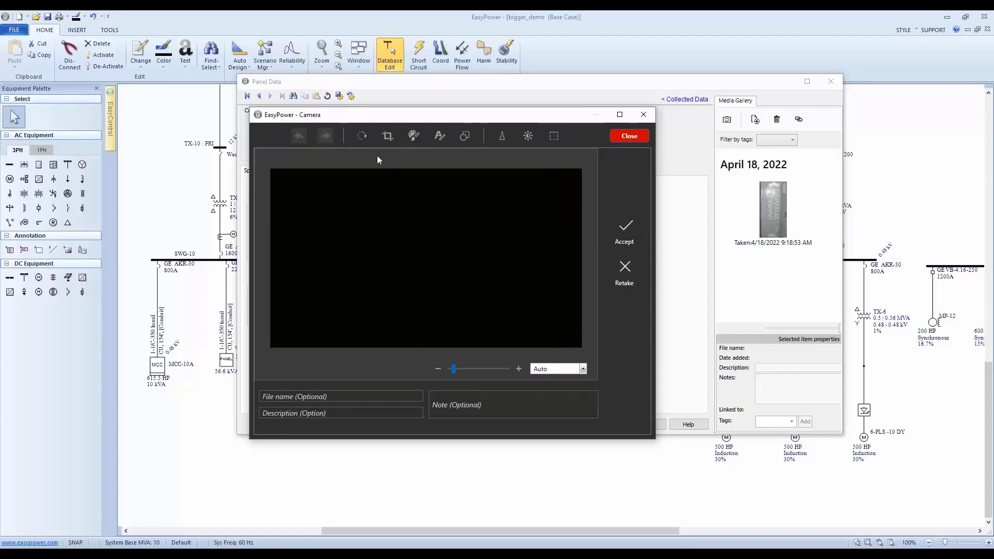
Name the photo "file name", enter "test" as its description and note, and accept it.
click(317, 396)
text(file name)
key(Tab)
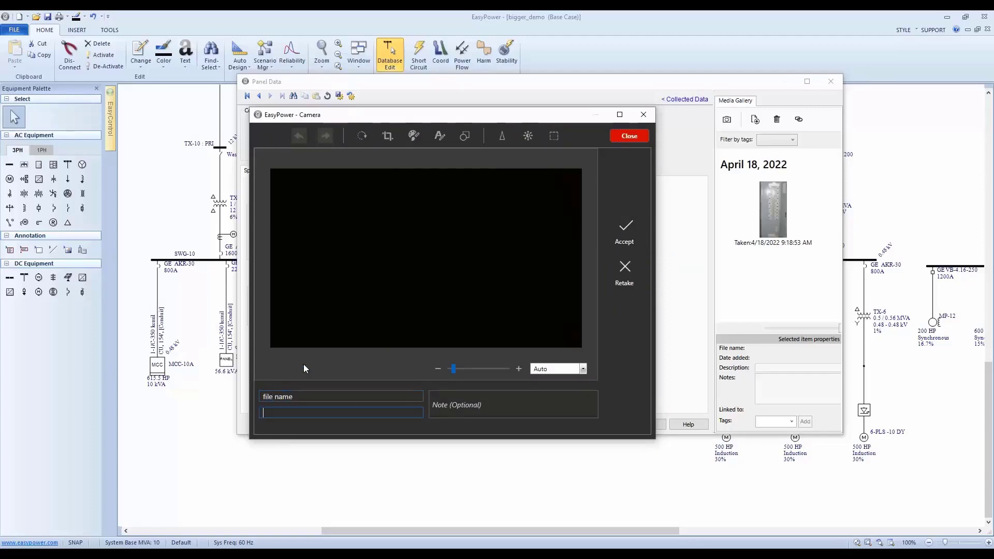
text(test)
key(Tab)
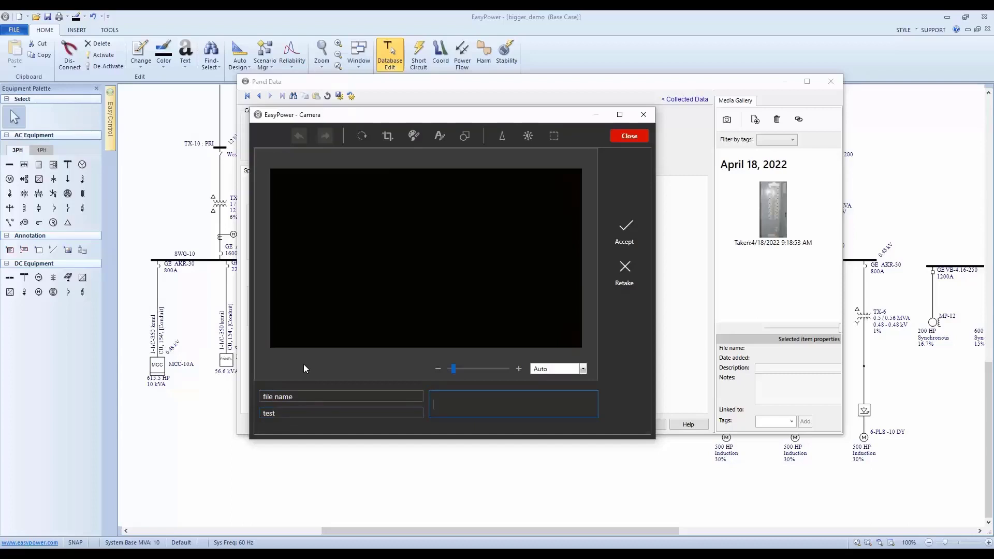
text(test)
click(624, 231)
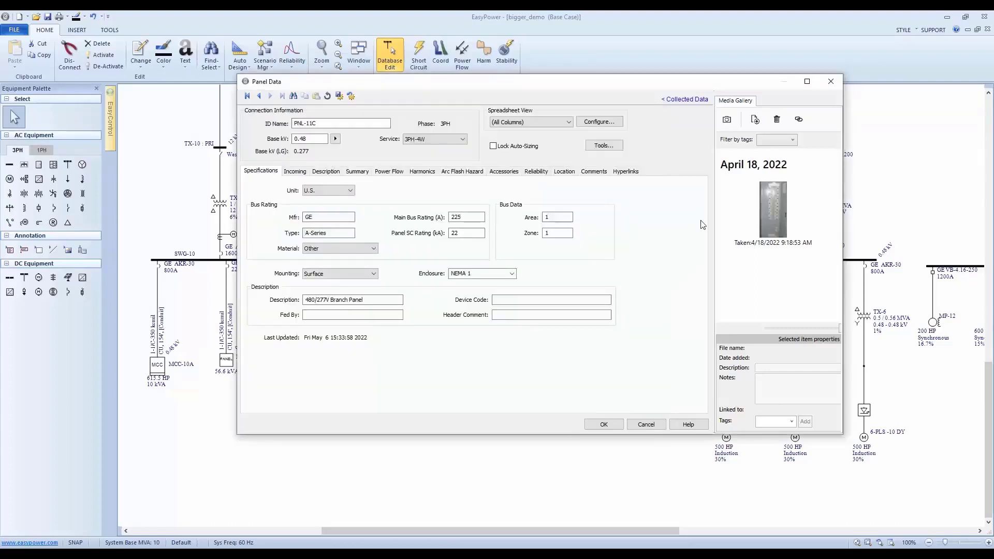
Review the properties of the May 06, 2022 photo in the panel's media gallery.
click(787, 294)
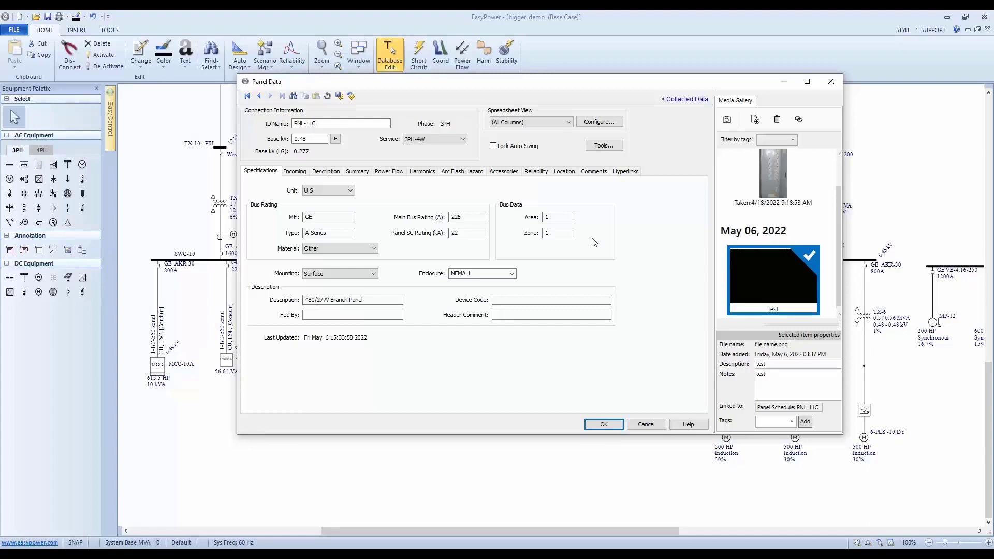
click(829, 386)
click(640, 424)
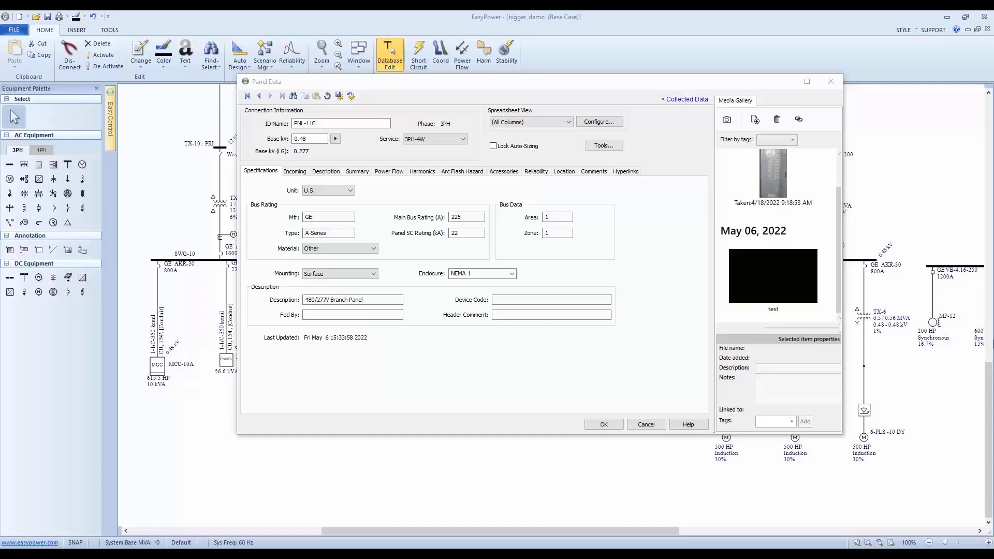
Record an external-camera capture for the panel with file name, description and notes all set to "test", and accept the panel data.
click(727, 119)
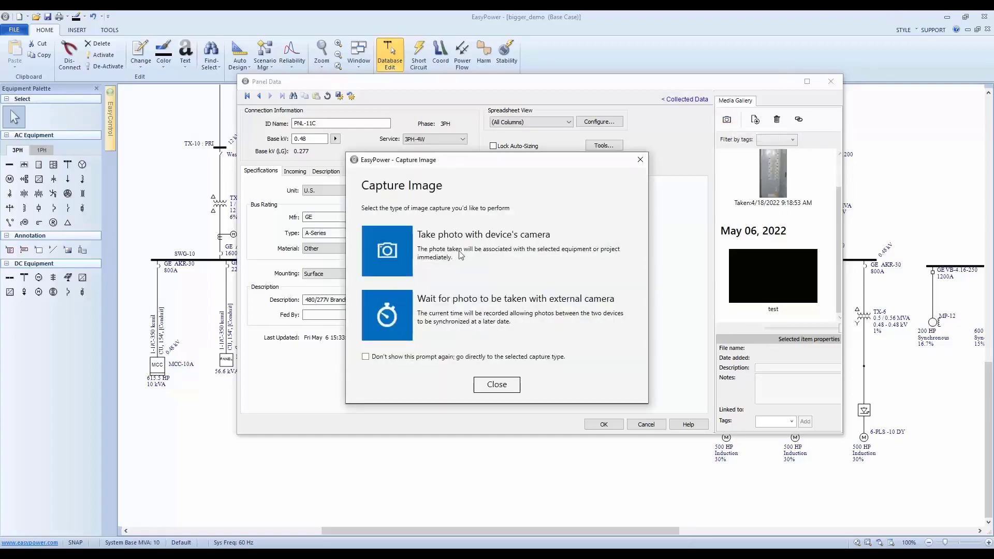
click(390, 314)
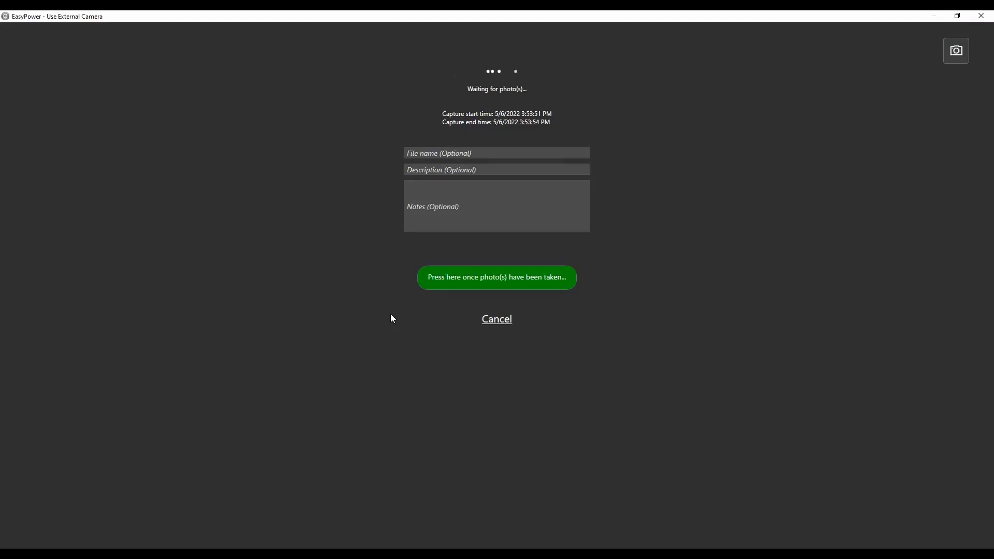
click(480, 153)
text(test)
key(Tab)
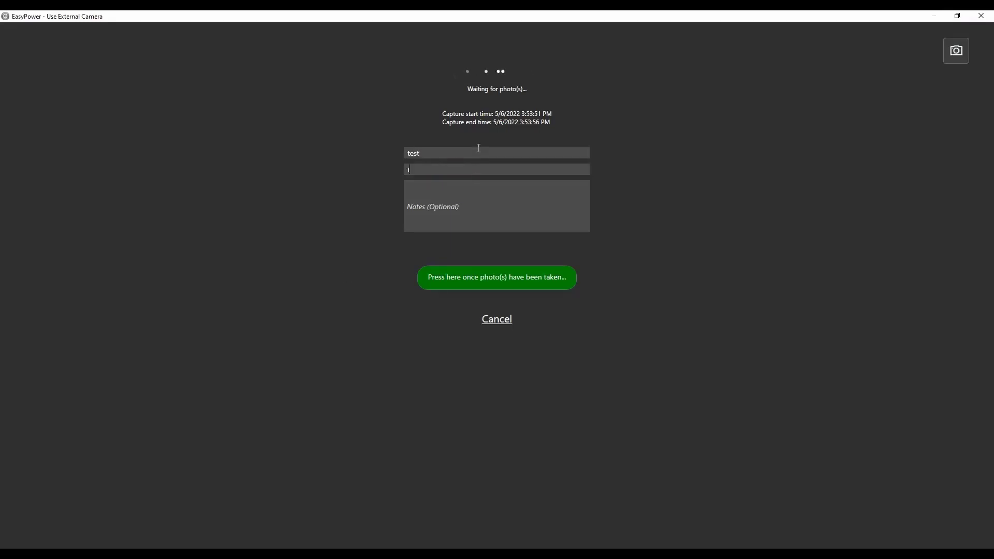
text(test)
key(Tab)
text(test)
click(496, 273)
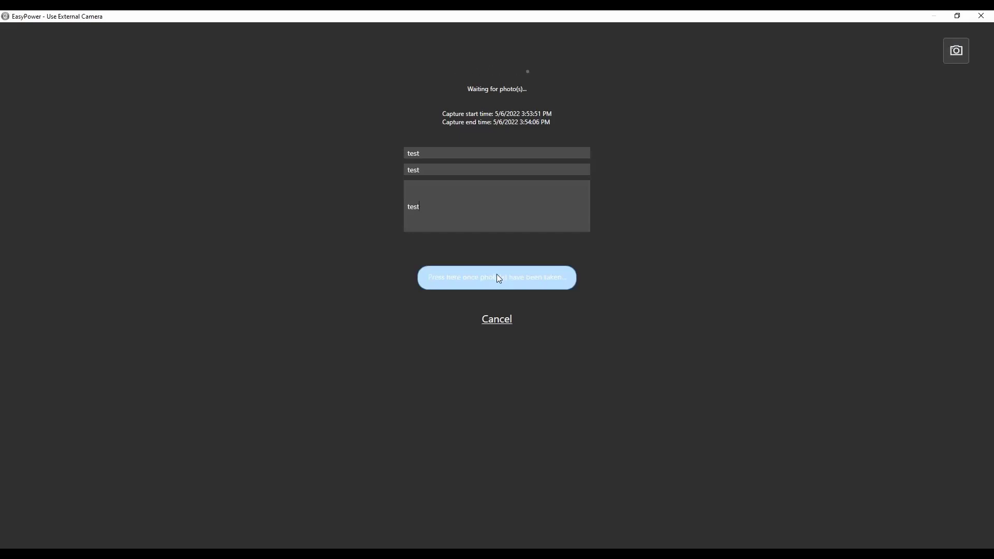
click(498, 279)
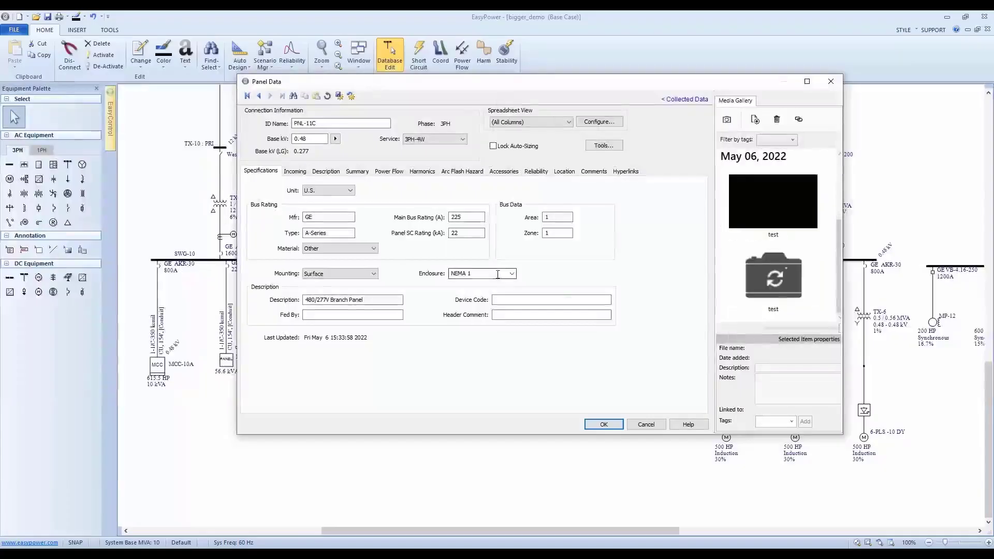
click(784, 273)
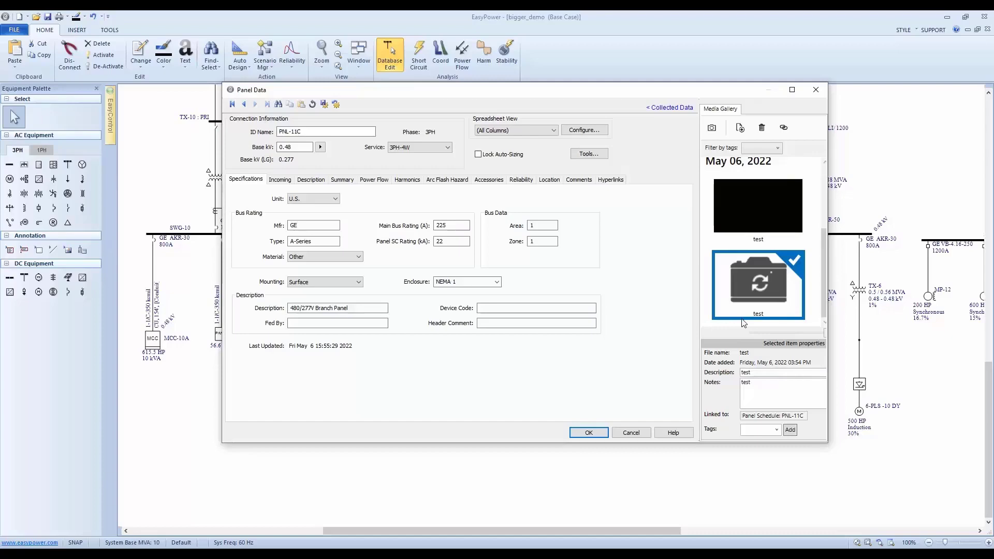
click(589, 433)
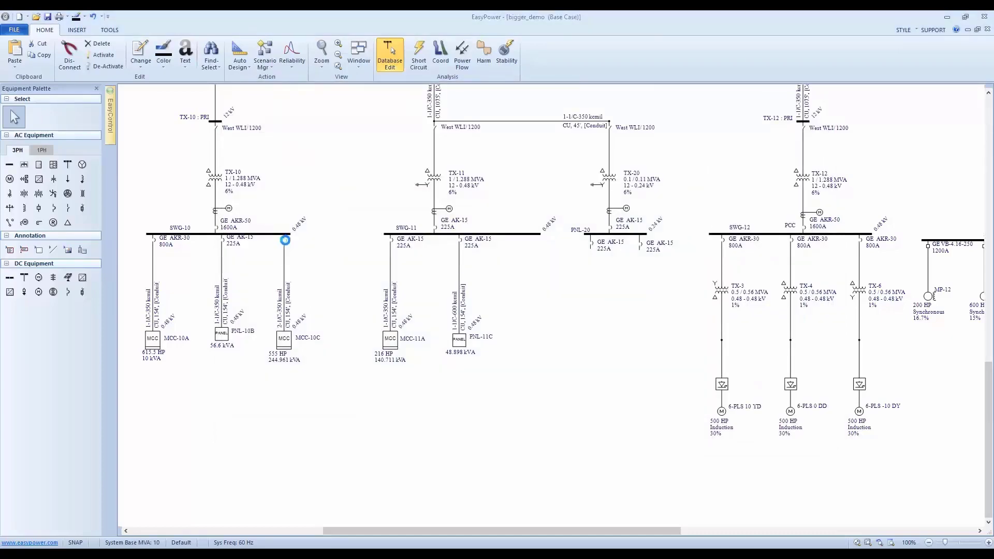
Examine the pending photo placeholders of the breaker feeding MCC-10C on bus SWG-10, and close its data.
double_click(285, 239)
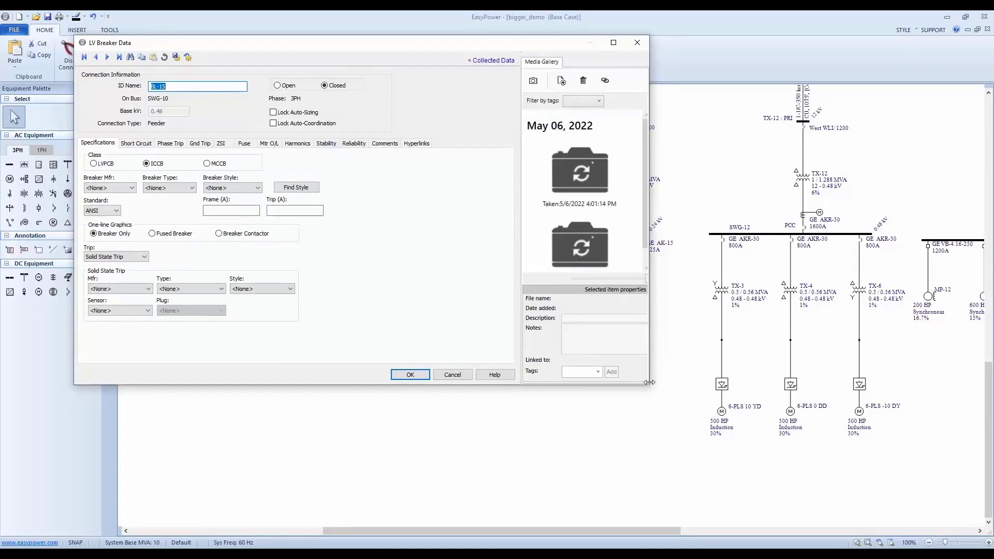
drag(649, 383, 642, 403)
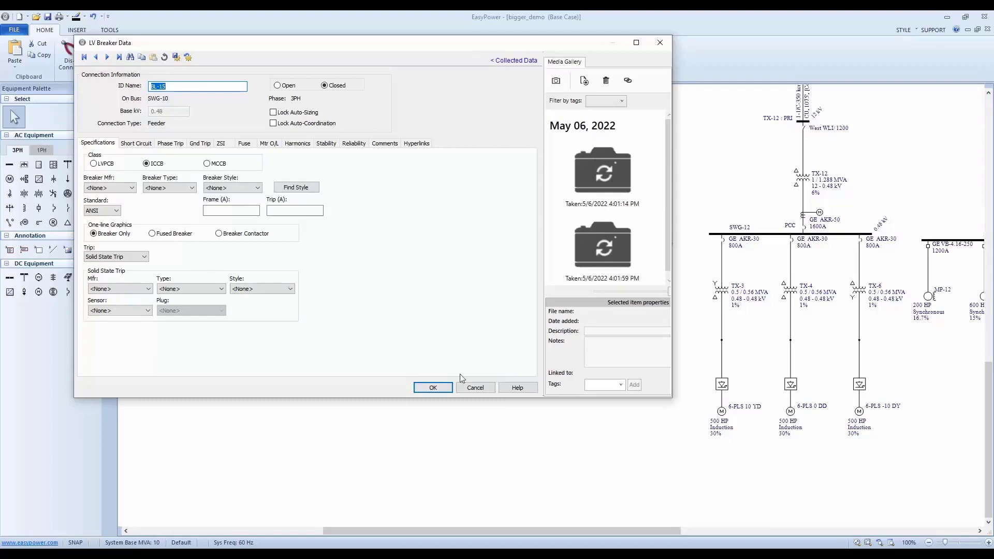
click(445, 389)
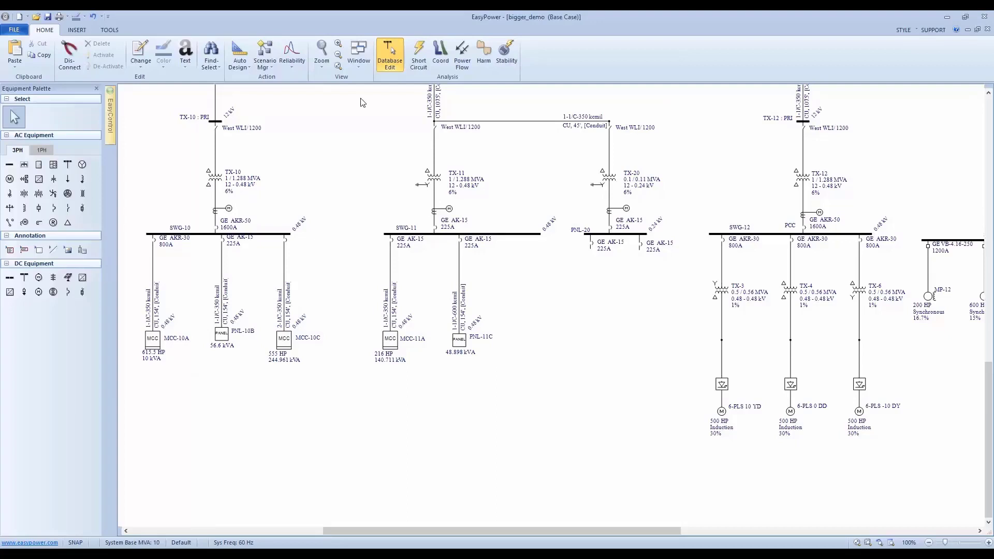
Show the project-wide Media Gallery below the one-line diagram and browse all its media.
click(358, 56)
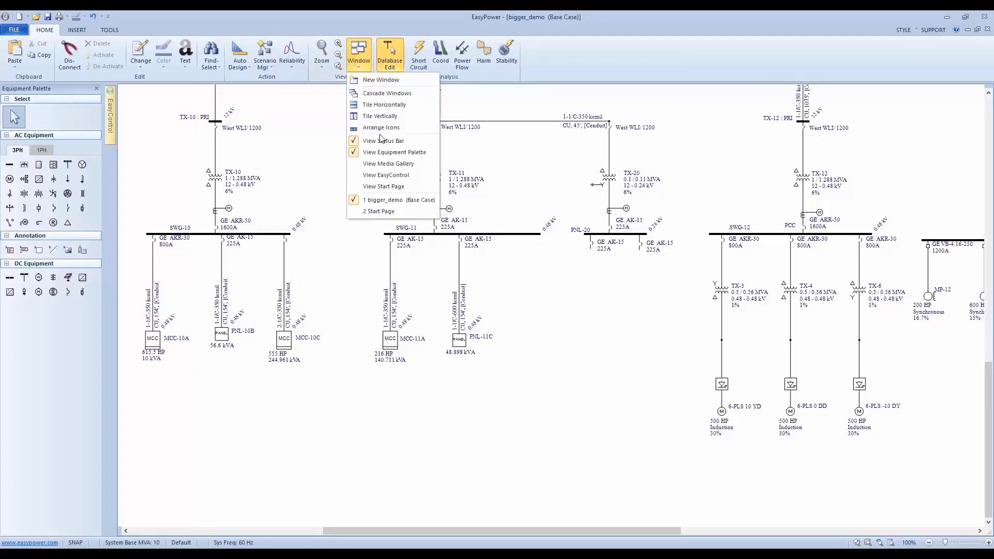
click(387, 164)
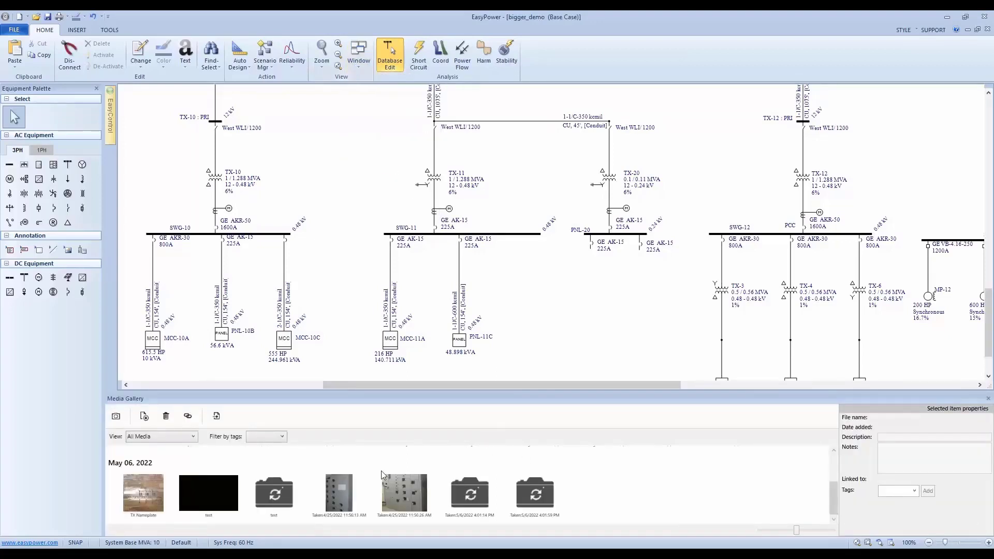
scroll(381, 471, up, 2)
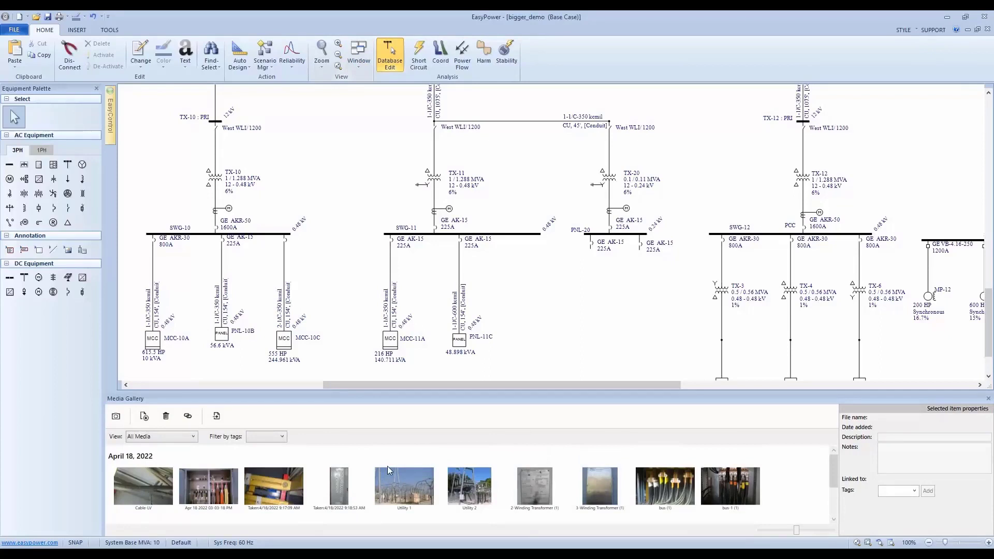
scroll(387, 466, down, 2)
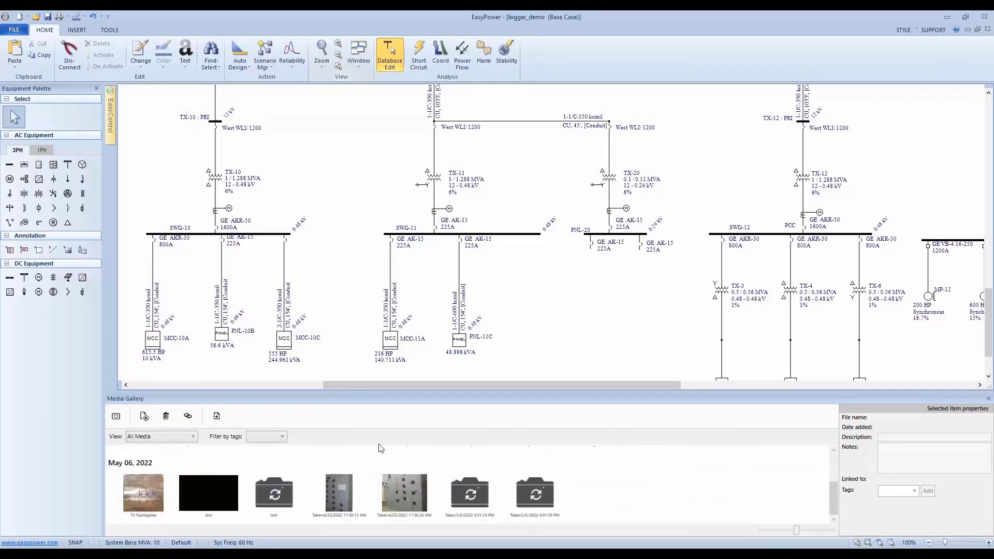
scroll(409, 467, up, 2)
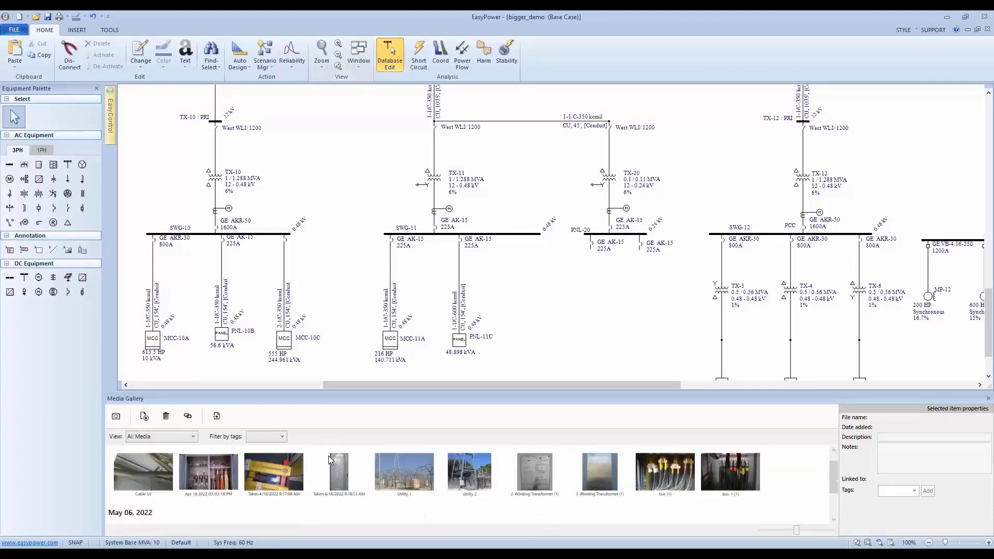
Import the external-camera photos Breaker Nameplate and Breaker Settings for breaker BL-15, leaving out the PNL-11C entry.
click(216, 416)
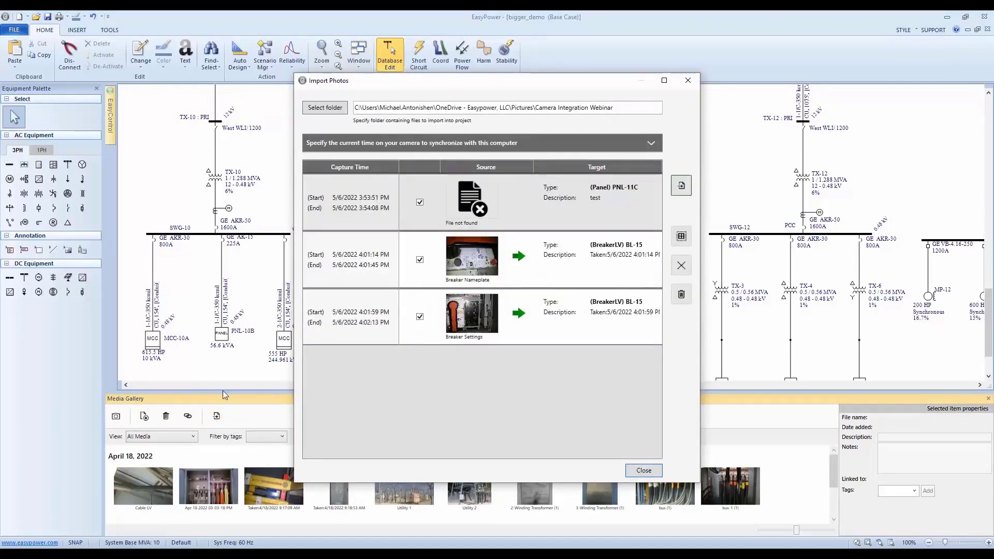
click(419, 317)
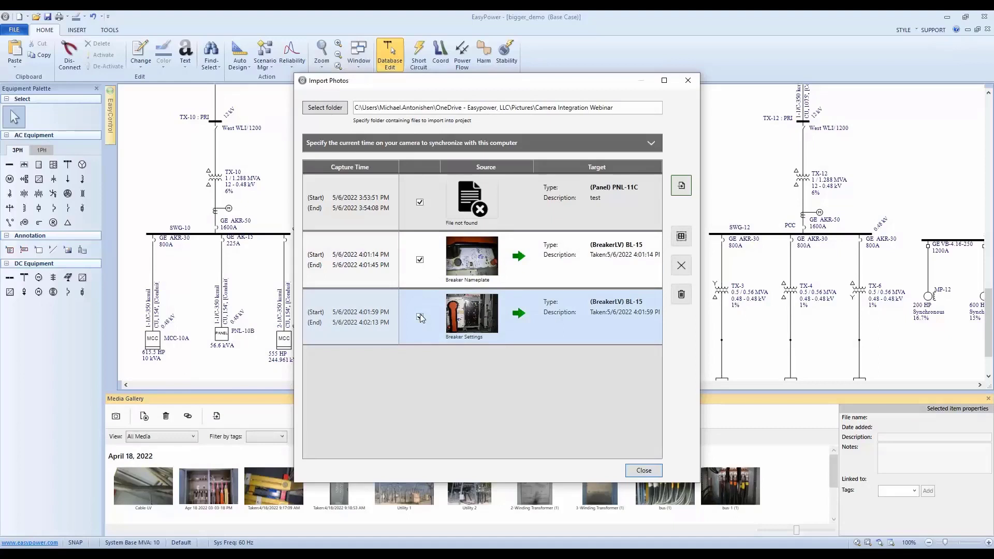
click(420, 317)
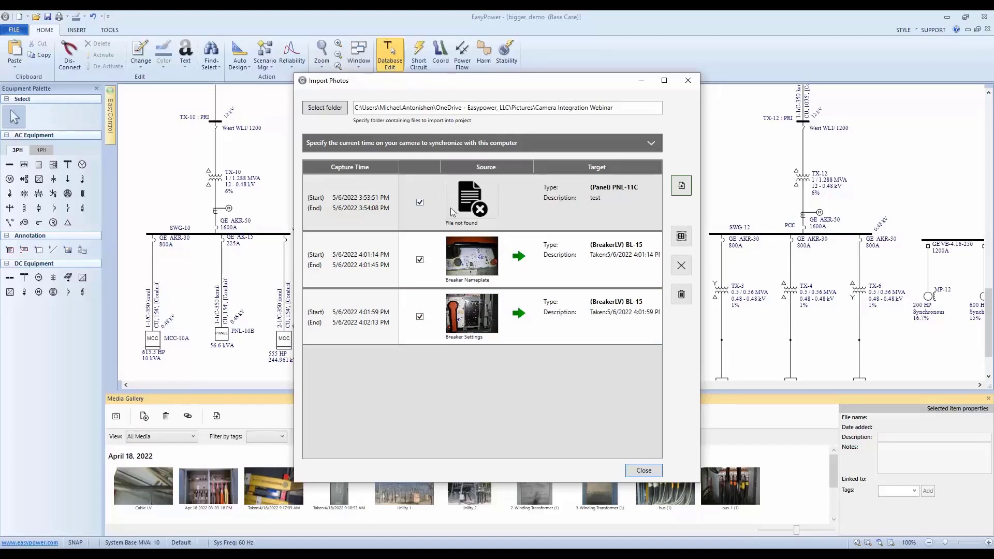
click(421, 203)
click(683, 185)
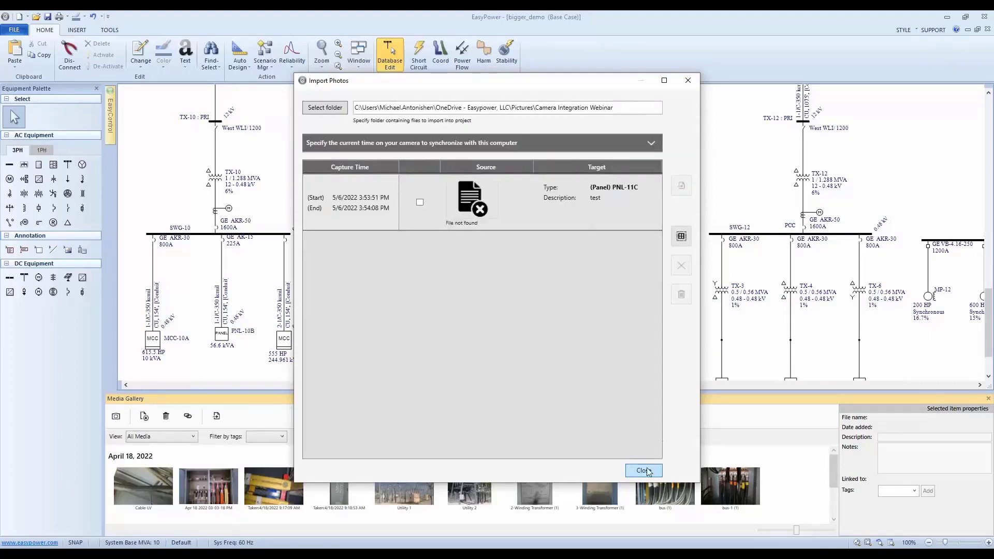
click(644, 471)
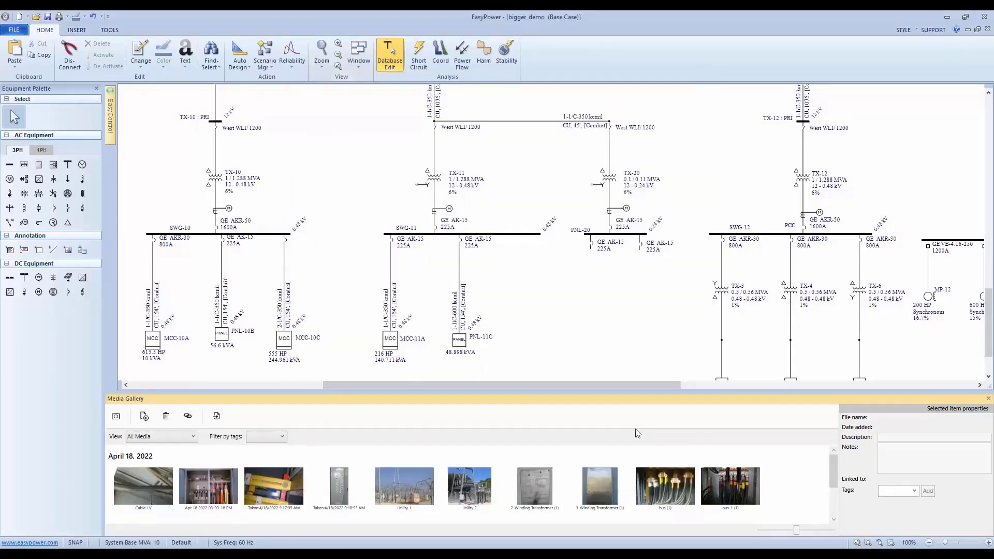
Open the data of breaker BL-15 and inspect its two imported photos and the properties of the settings photo.
double_click(284, 250)
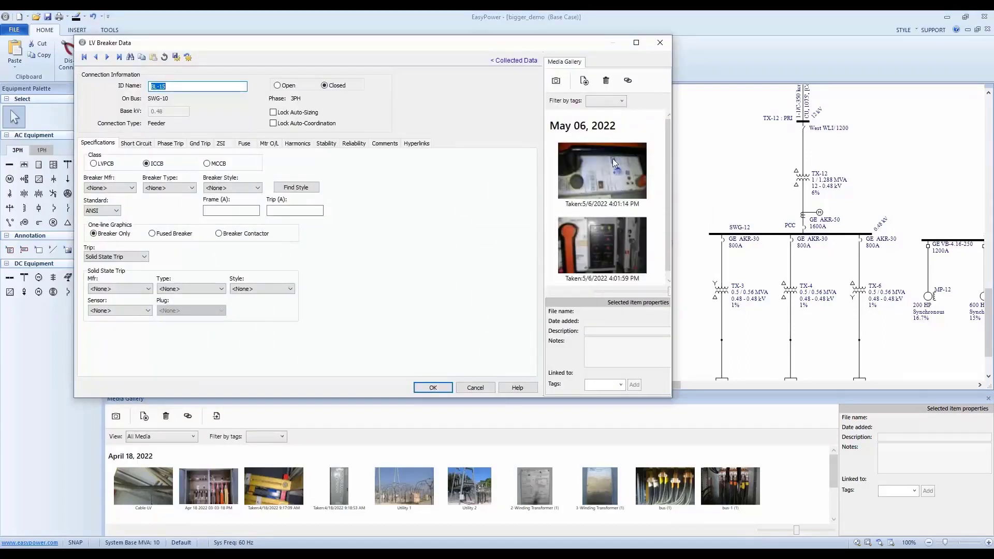
click(582, 166)
click(611, 240)
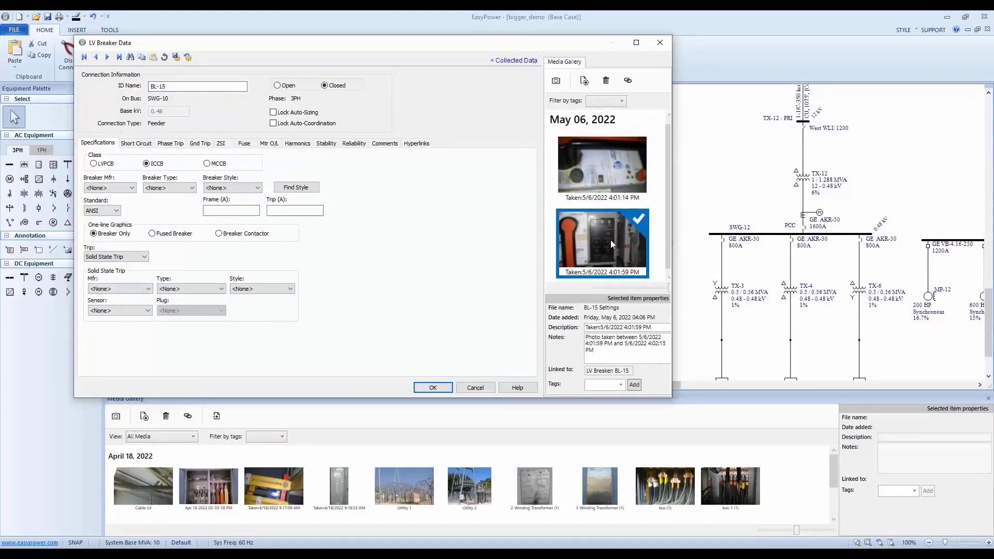
Inspect the properties of breaker BL-15's nameplate photo and close the breaker data.
click(606, 163)
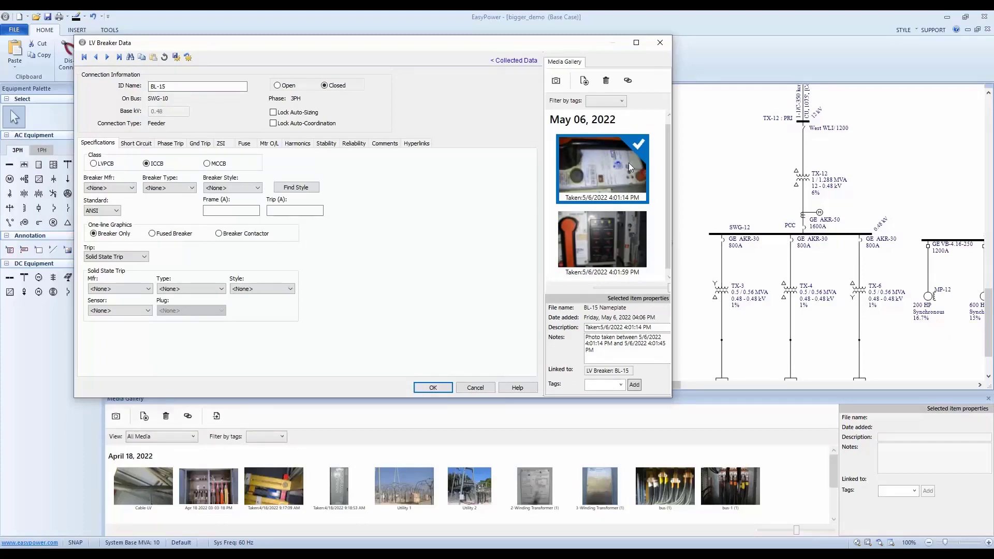
click(443, 387)
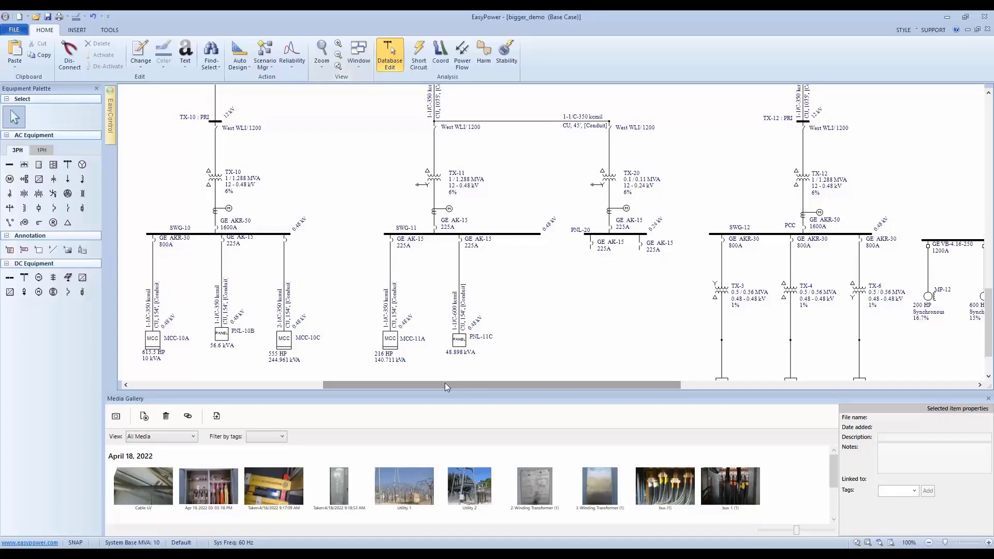
Set the photo import's camera time synchronization to use a computer-to-camera difference of 3,600 seconds, and close the import.
click(217, 417)
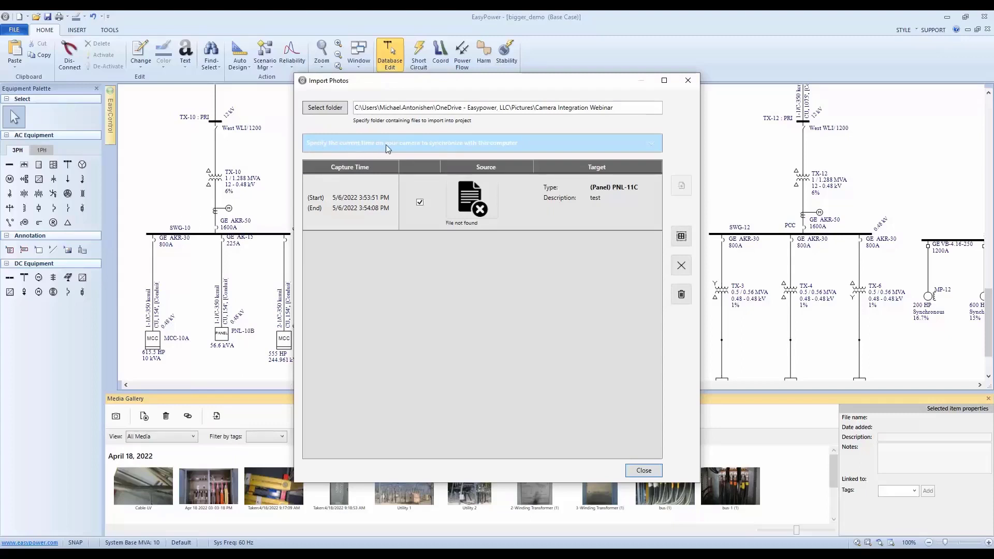
click(473, 145)
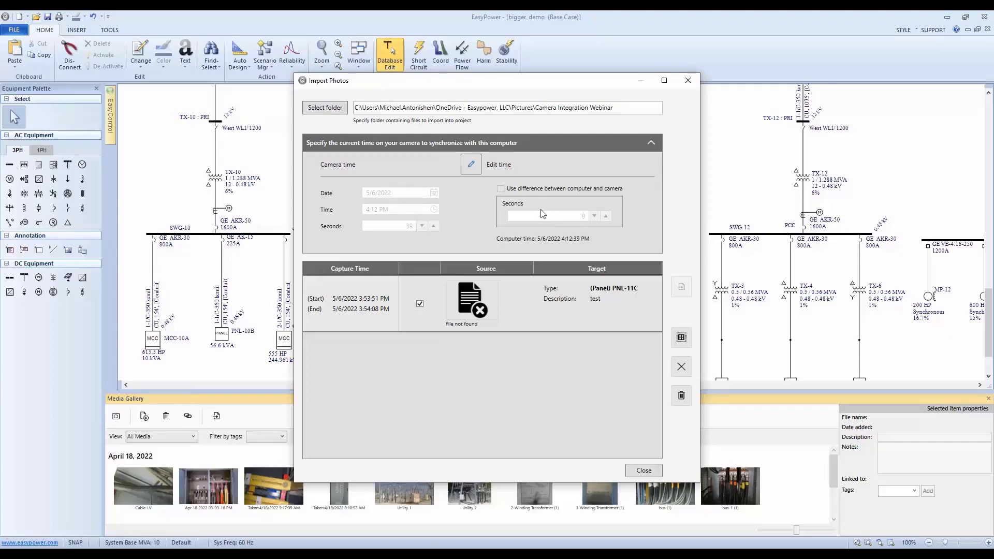
click(476, 163)
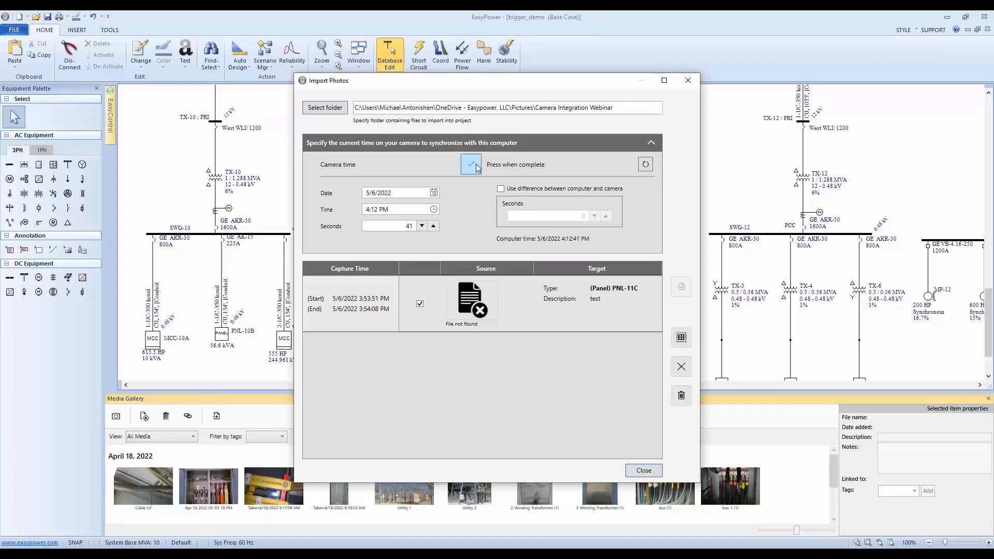
click(500, 188)
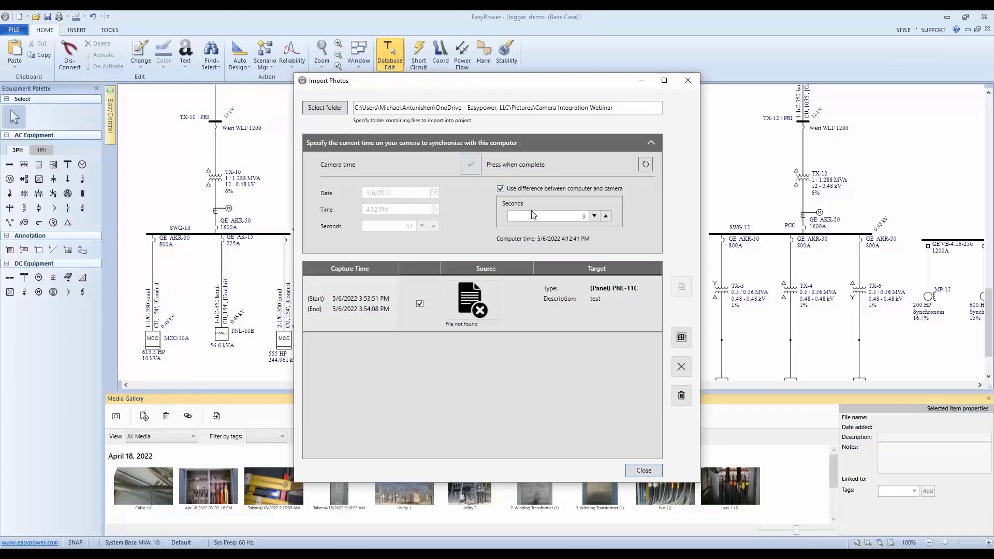
click(606, 216)
text(3600)
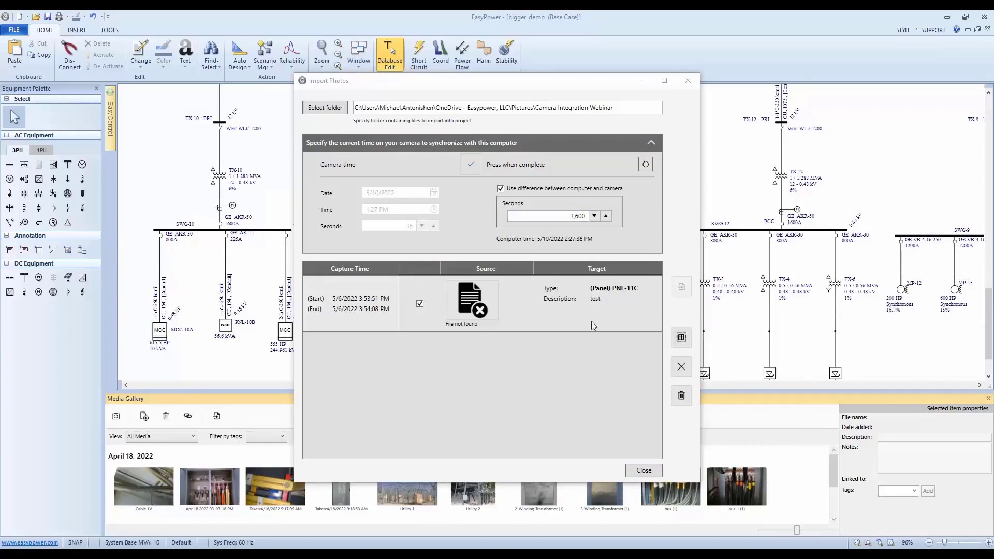
click(644, 471)
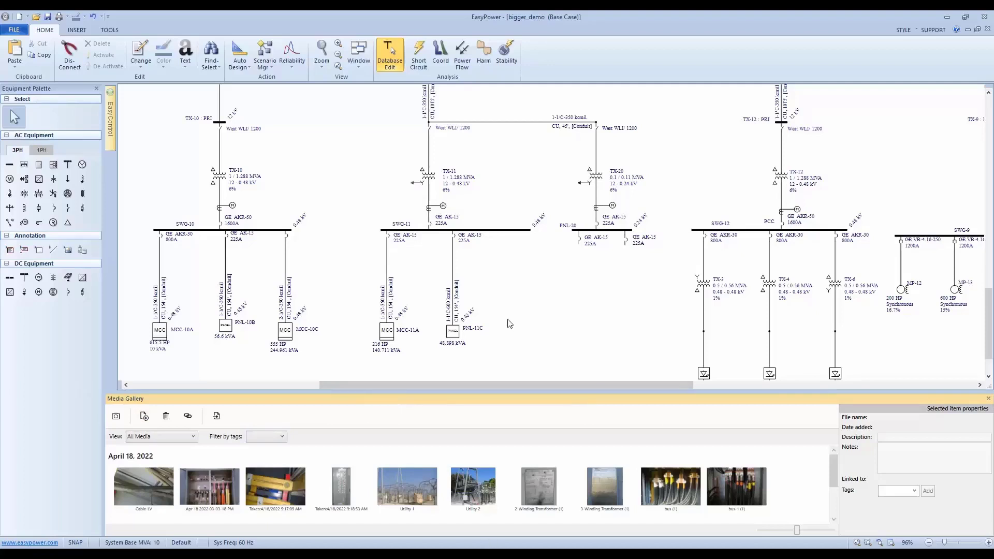
Hide the project-wide Media Gallery below the one-line diagram and show it again.
click(358, 65)
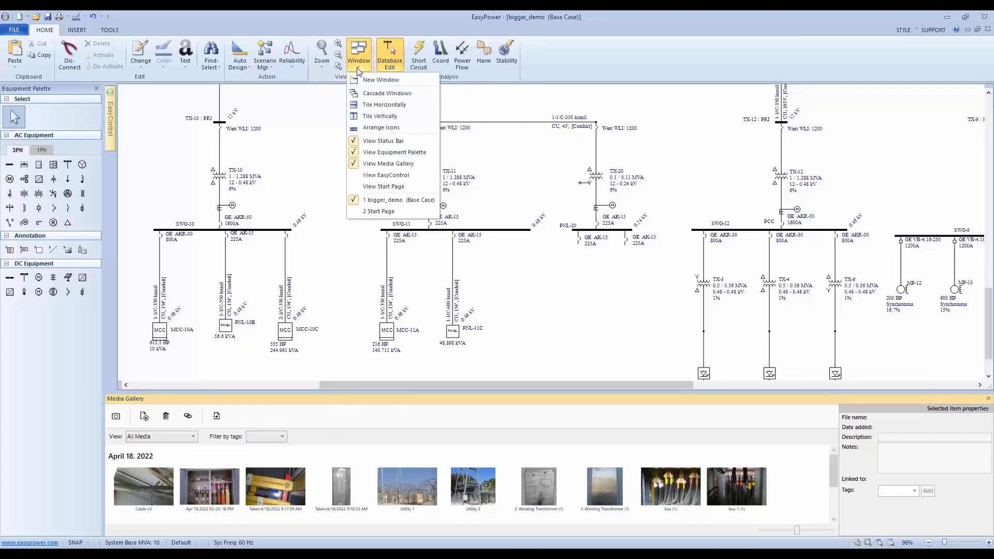
click(397, 164)
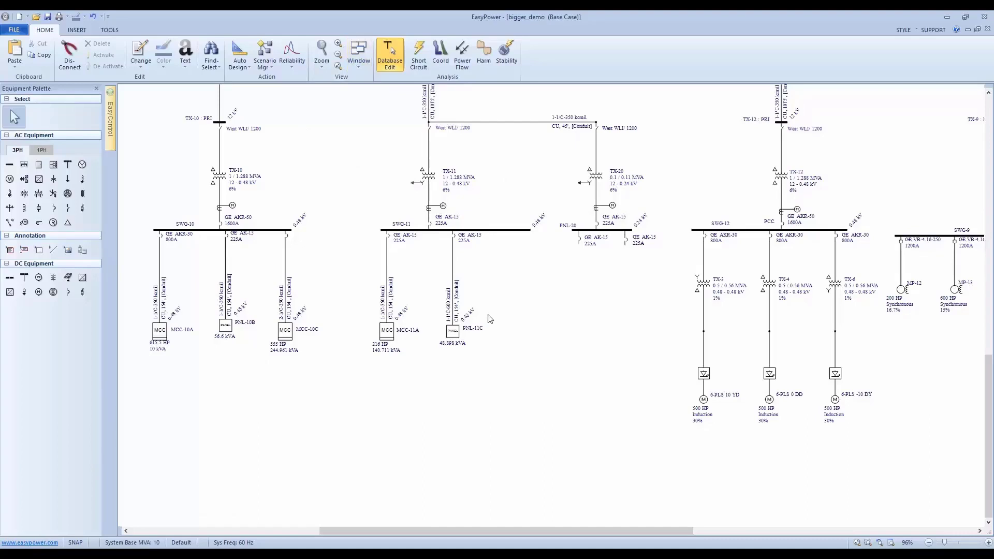
right_click(532, 300)
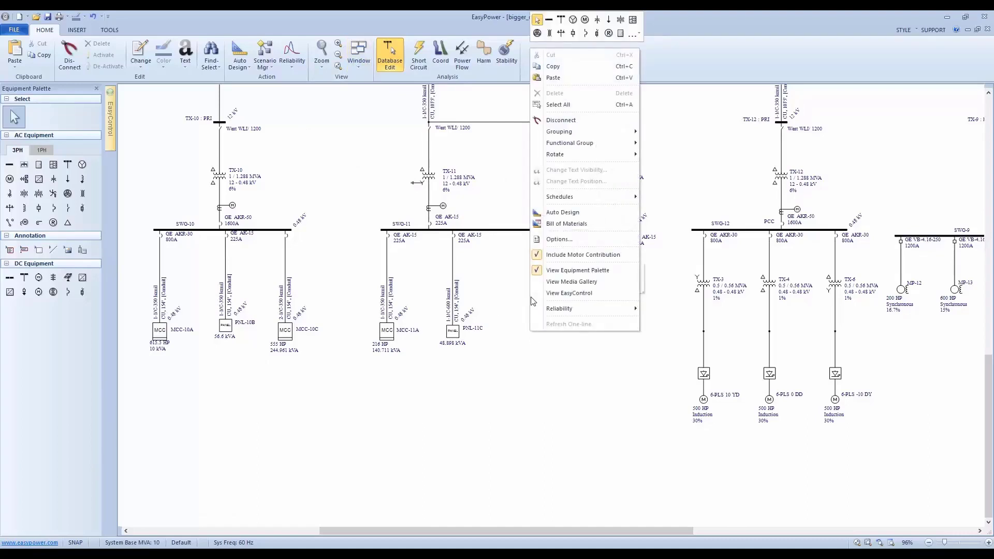
click(569, 284)
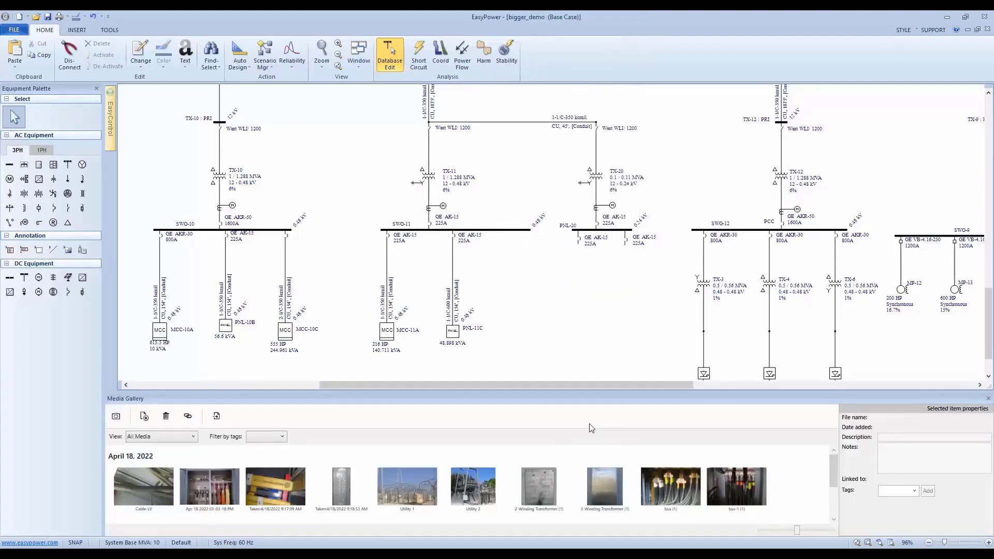
Review the project gallery's image capture choices and the media area in MCC-10C's data, closing both without capturing anything.
click(116, 417)
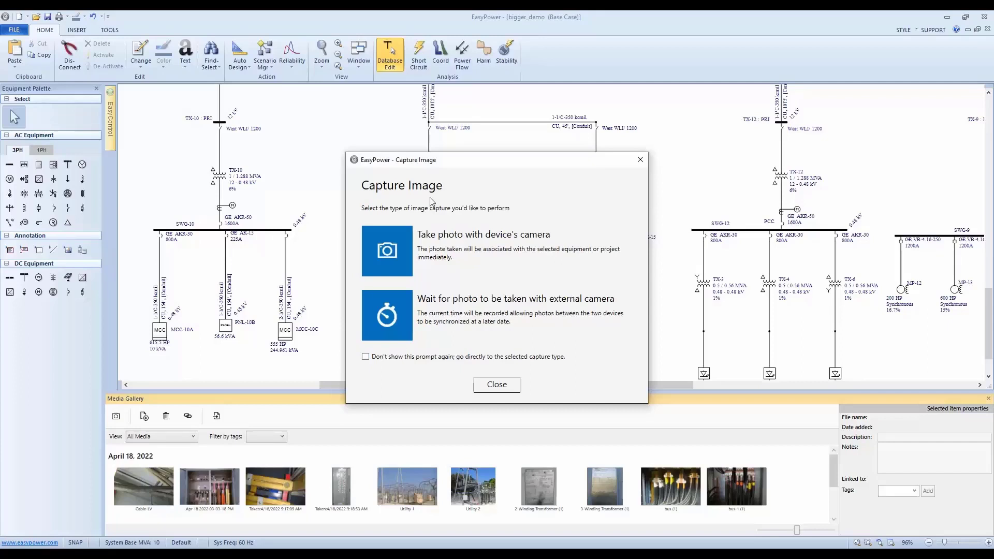
click(497, 384)
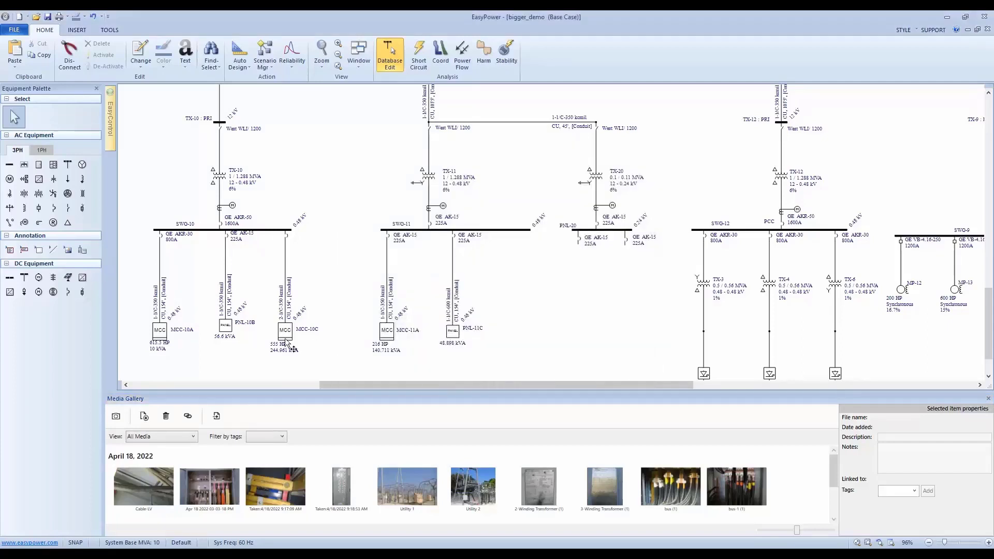
double_click(287, 344)
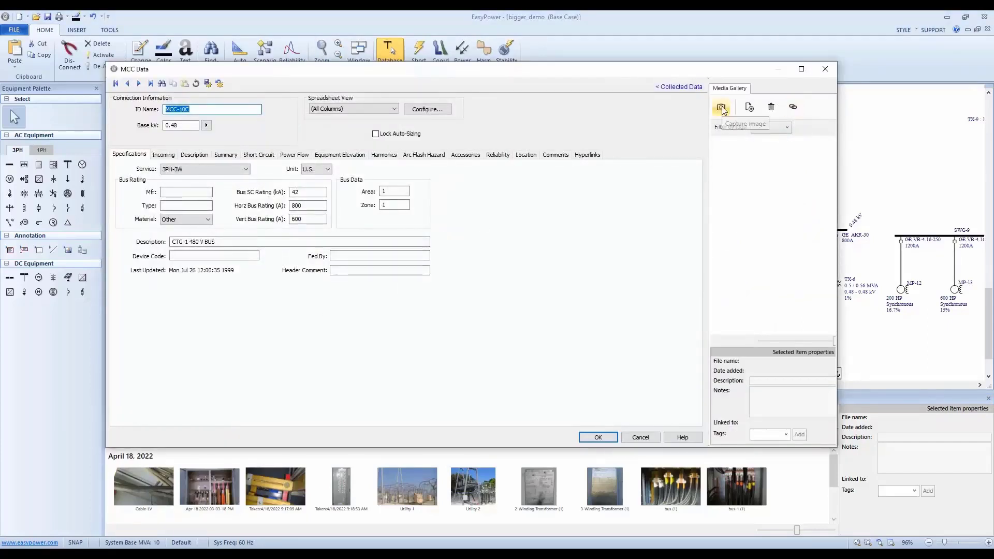
click(641, 436)
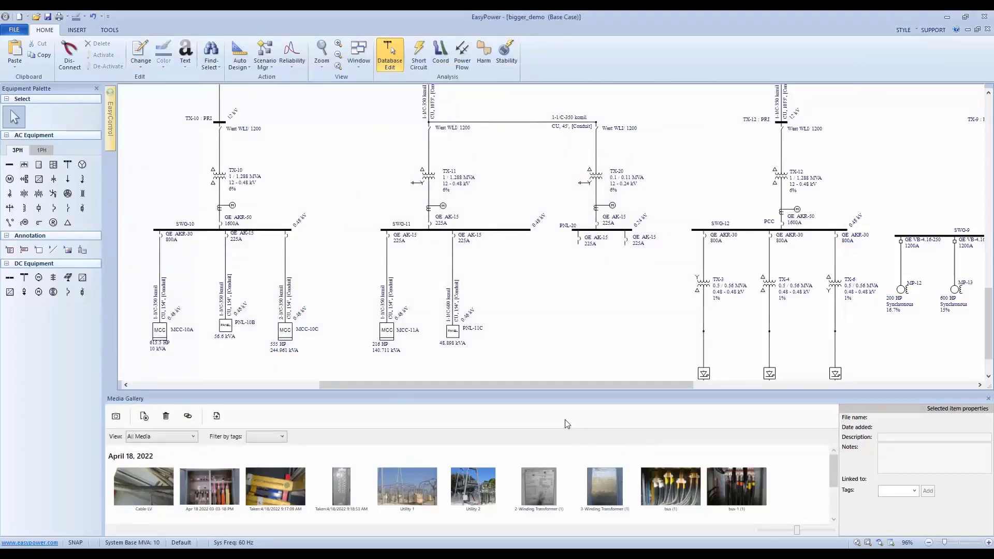
Add the pictures from Switchboard-2 through Utility 2 in the Electrical Equipment folder to the project Media Gallery.
click(145, 417)
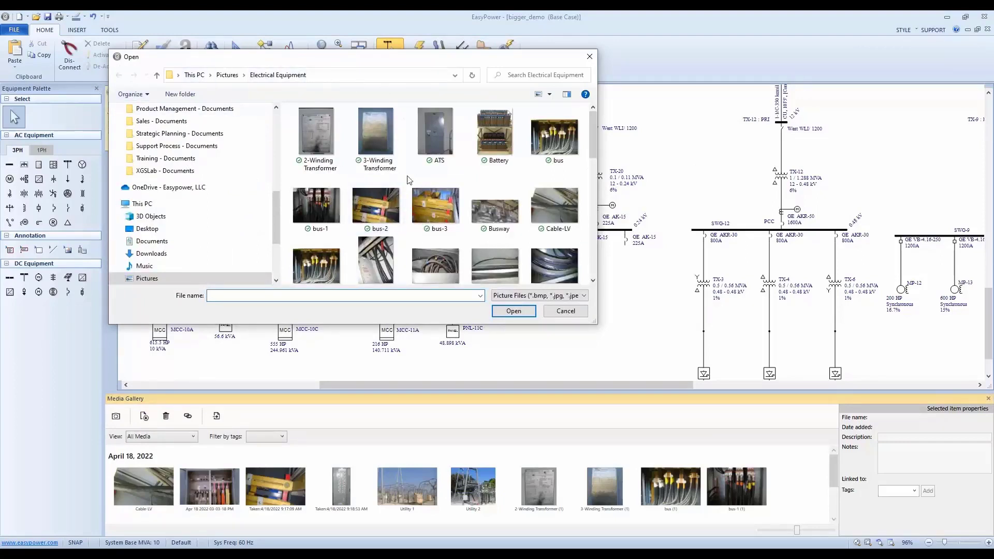
scroll(377, 190, down, 5)
scroll(327, 232, down, 5)
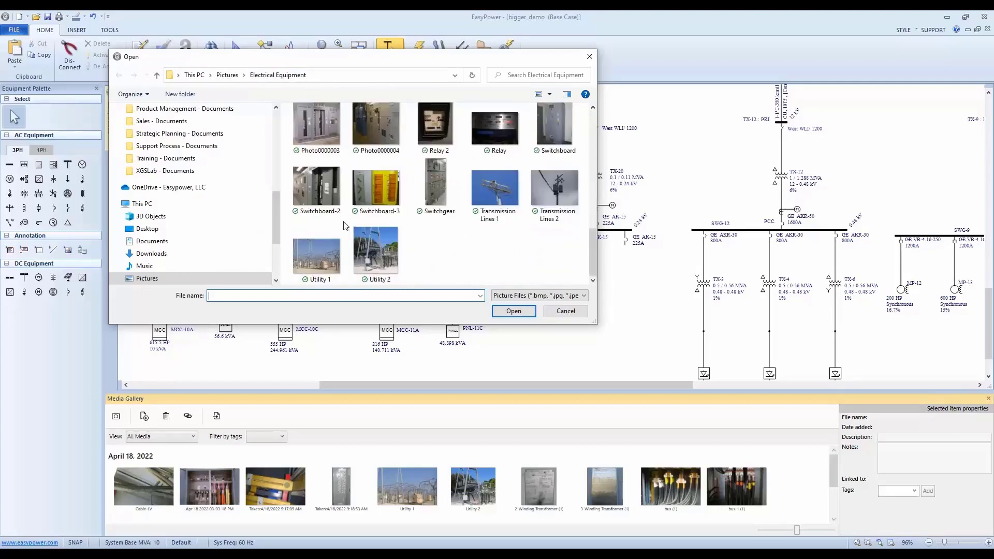
click(376, 252)
shift+click(310, 189)
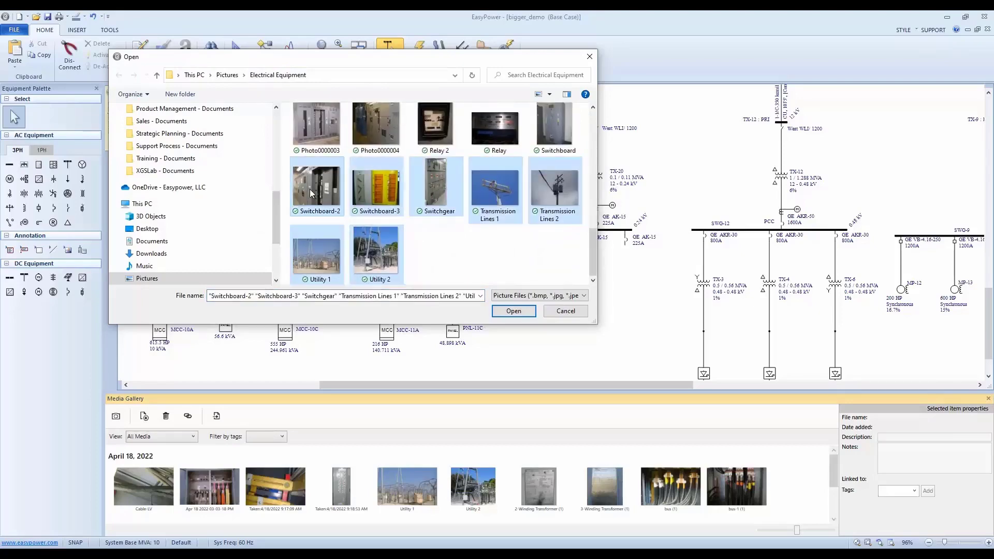
click(510, 311)
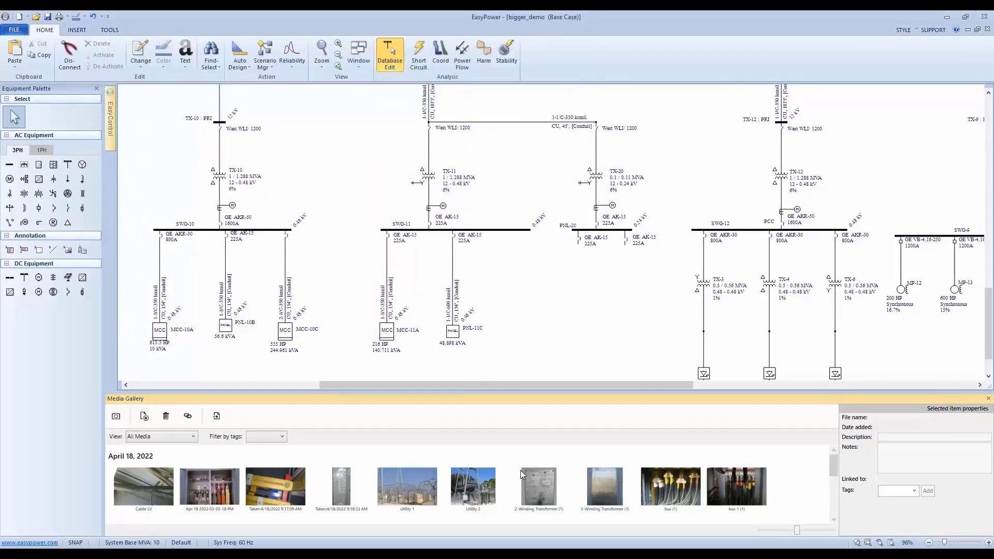
Delete all the May 10, 2022 photos, Switchboard-2 through Utility 2 (1), from the Media Gallery.
scroll(521, 471, down, 3)
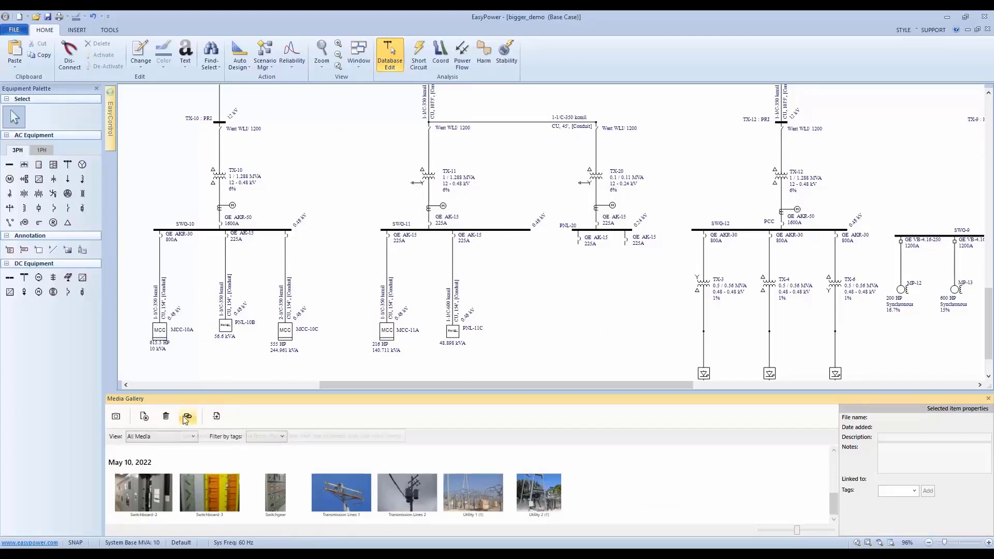
click(144, 490)
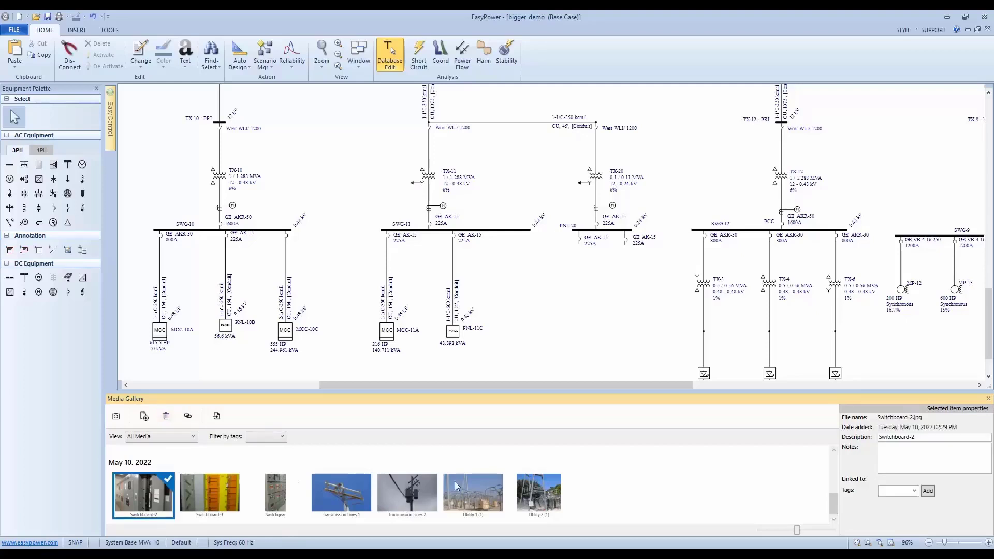
shift+click(552, 496)
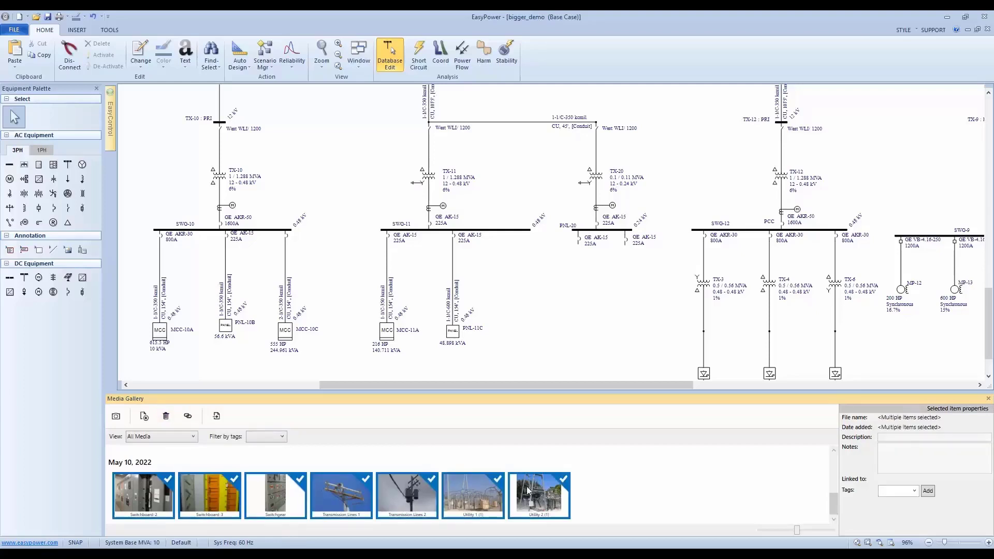
click(165, 415)
click(517, 300)
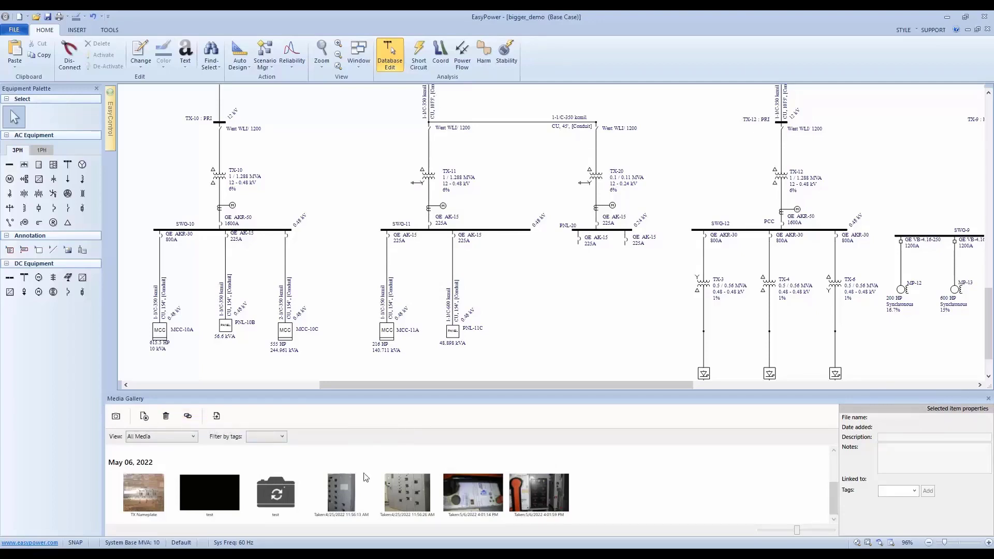
Select the Utility 1, Utility 2 and 2-Winding Transformer (1) photos together among the April 18, 2022 media.
scroll(449, 485, up, 3)
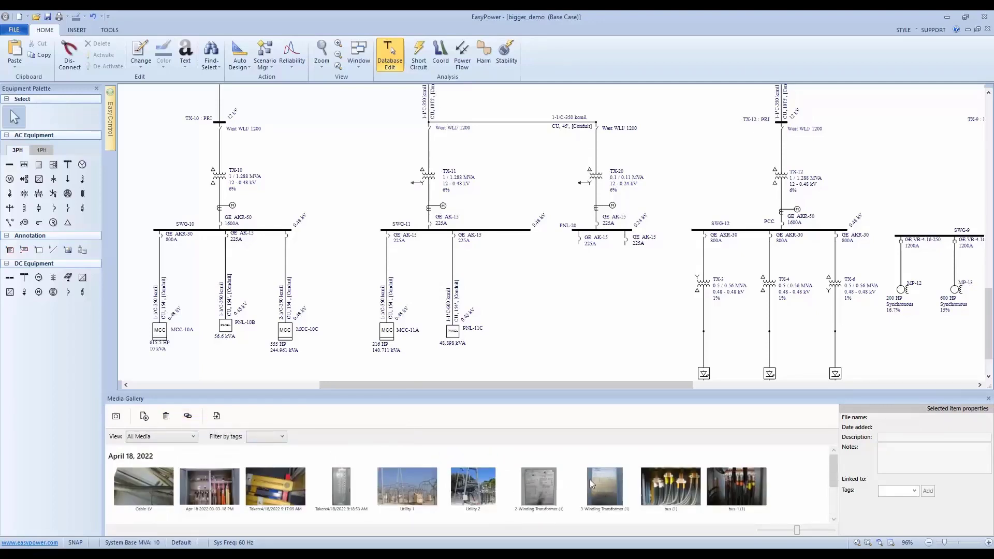
click(427, 490)
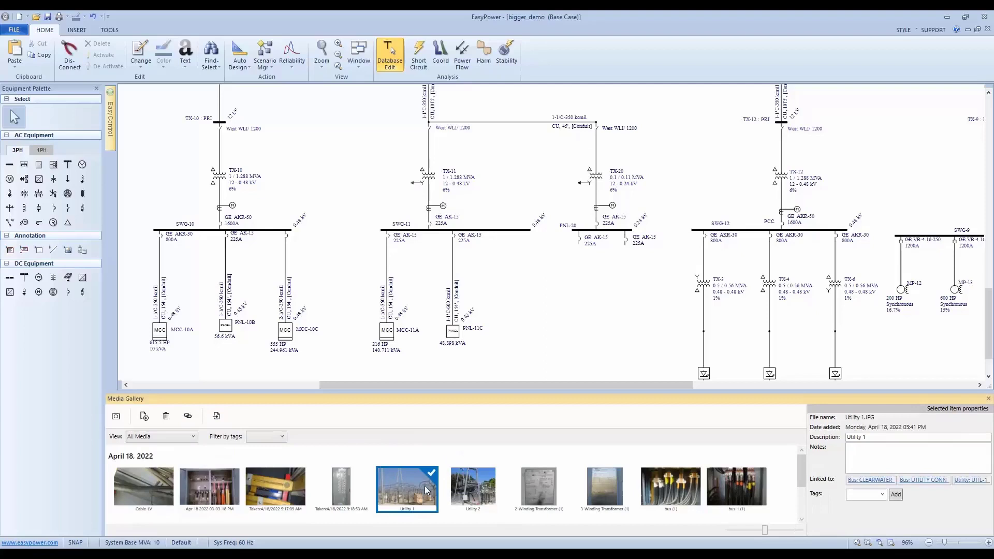
shift+click(538, 484)
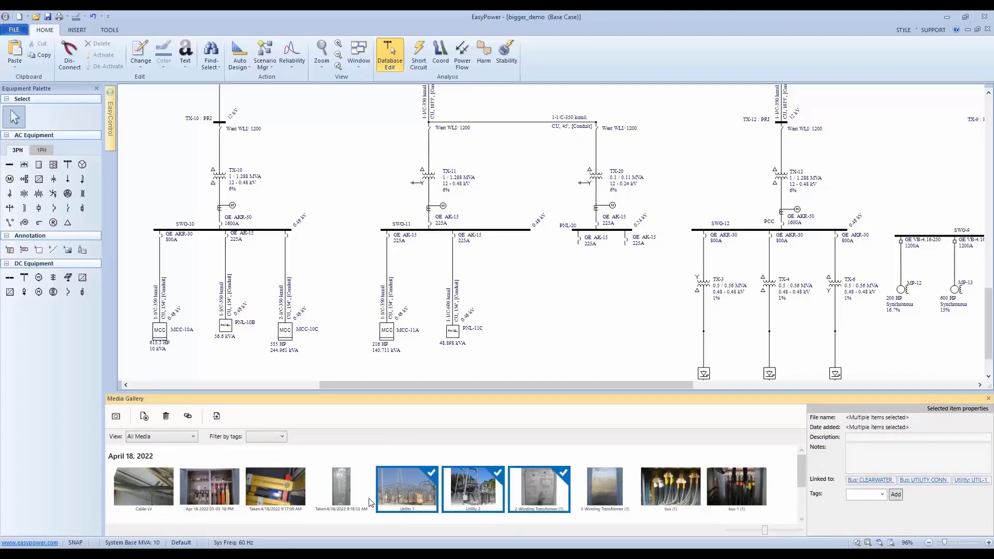
click(405, 493)
shift+click(555, 489)
click(478, 493)
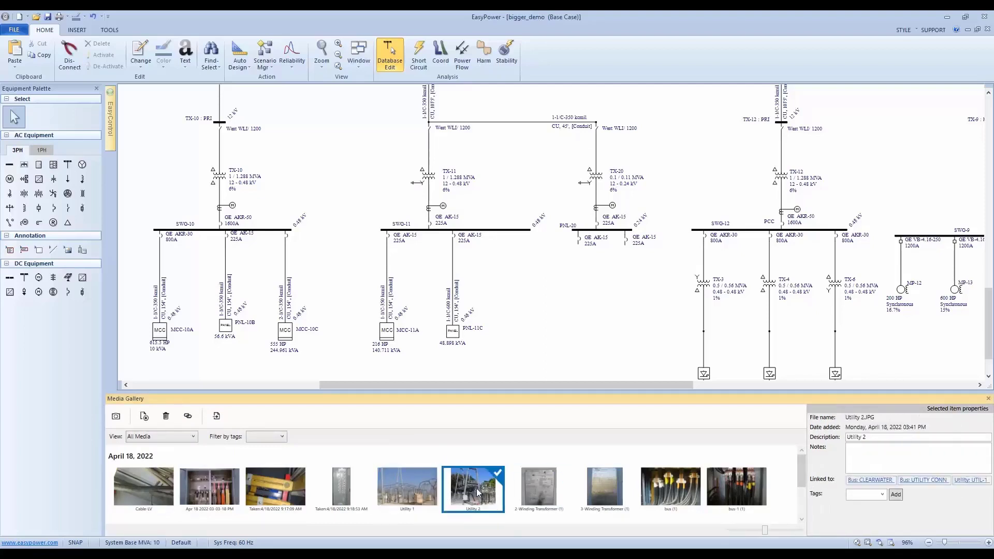
click(405, 487)
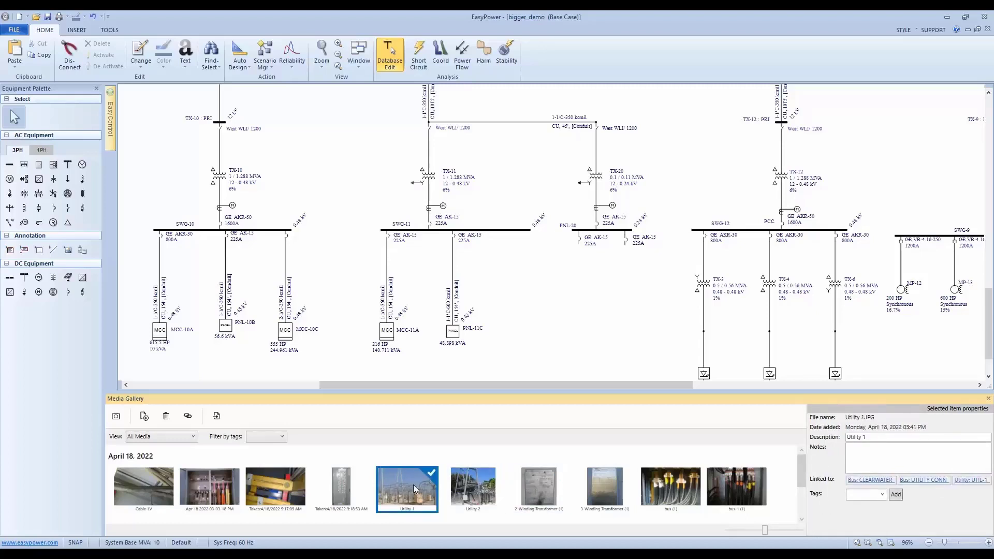
shift+click(539, 484)
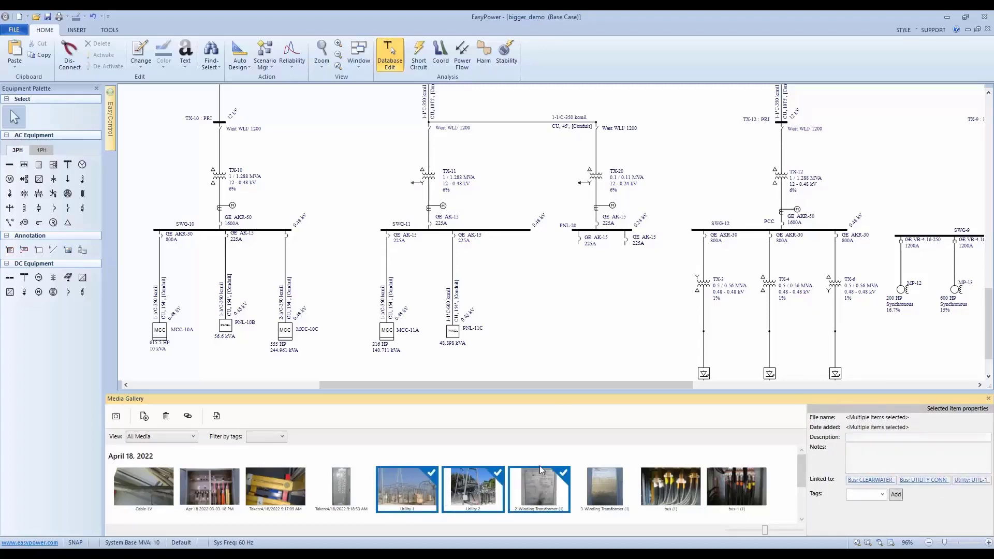
Remove the 2-Winding Transformer (1) photo from the selection, keeping only Utility 1 and Utility 2 selected.
scroll(485, 269, down, 1)
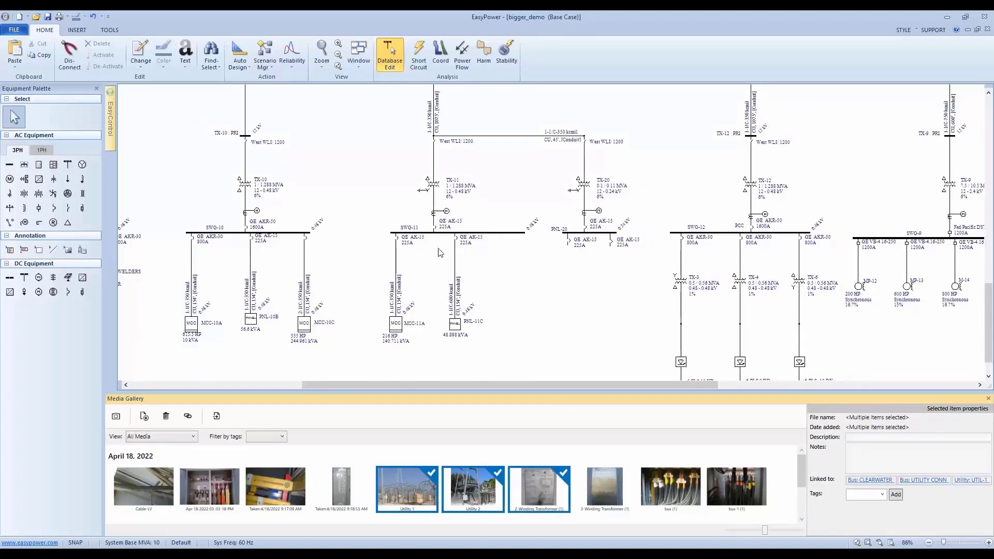
scroll(563, 225, down, 1)
scroll(562, 228, up, 2)
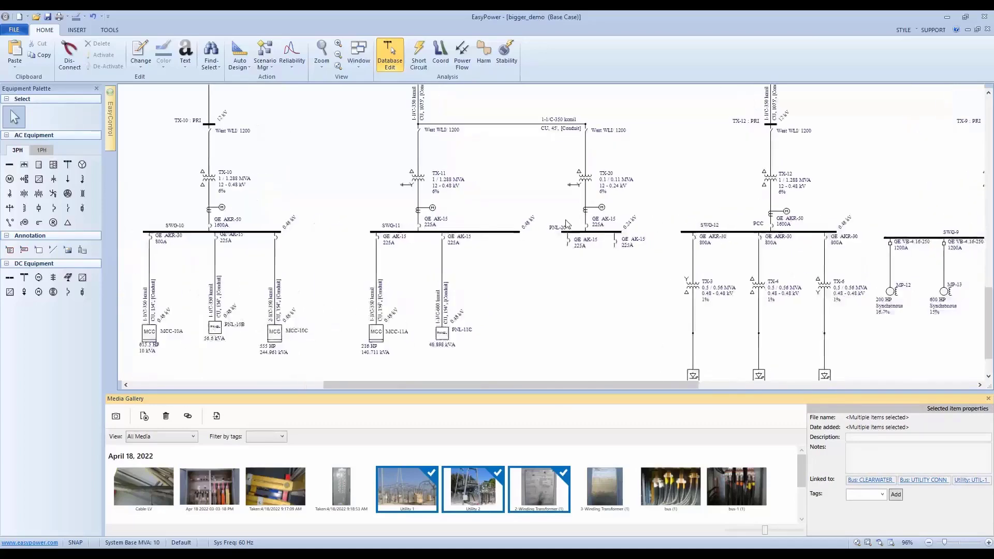
scroll(565, 228, down, 1)
drag(569, 228, 305, 235)
scroll(363, 248, down, 3)
drag(422, 255, 422, 268)
scroll(422, 267, up, 1)
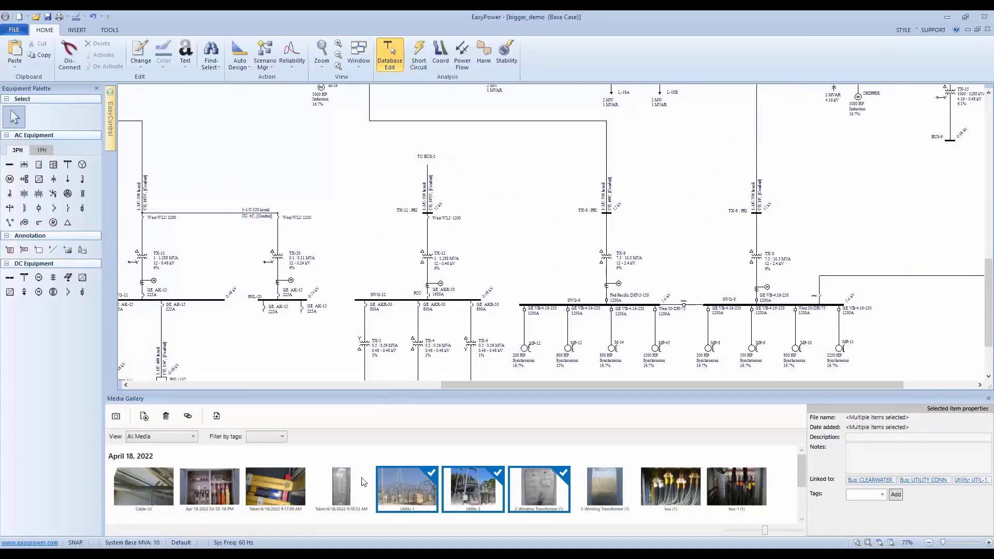
scroll(548, 267, down, 4)
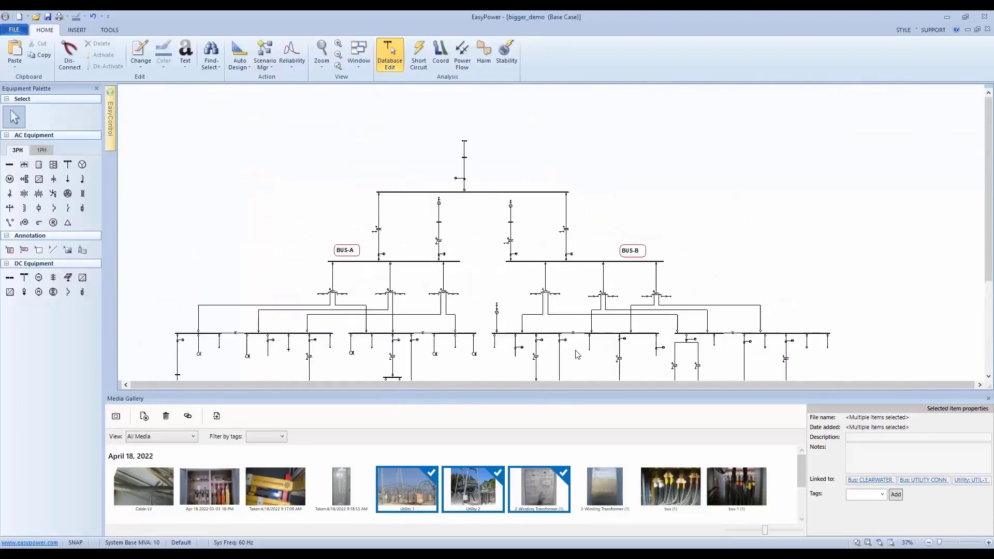
click(476, 492)
ctrl+click(406, 496)
Link the two selected utility photos to the CLEARWATER bus and the transmission line between UTILITY CONN and CLEARWATER.
scroll(474, 164, up, 4)
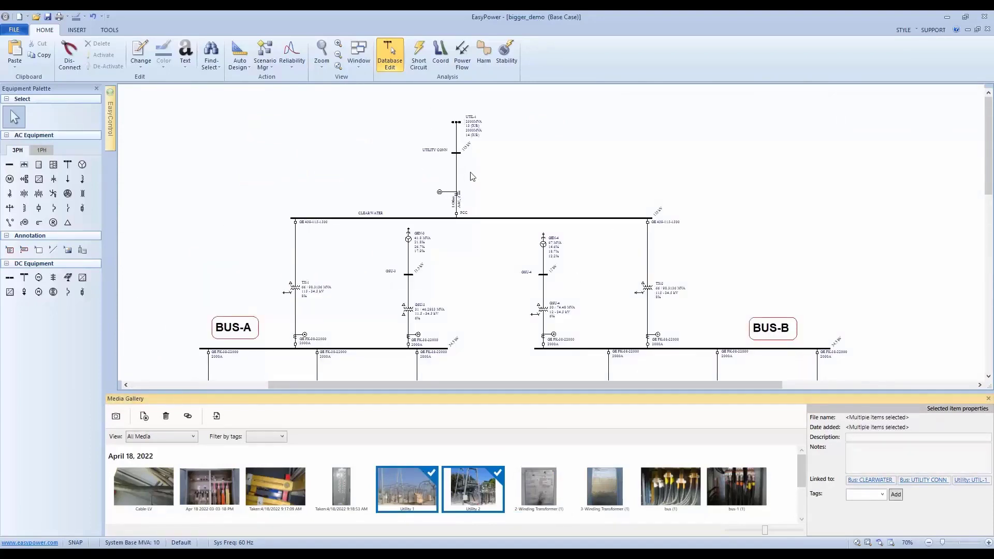
click(421, 219)
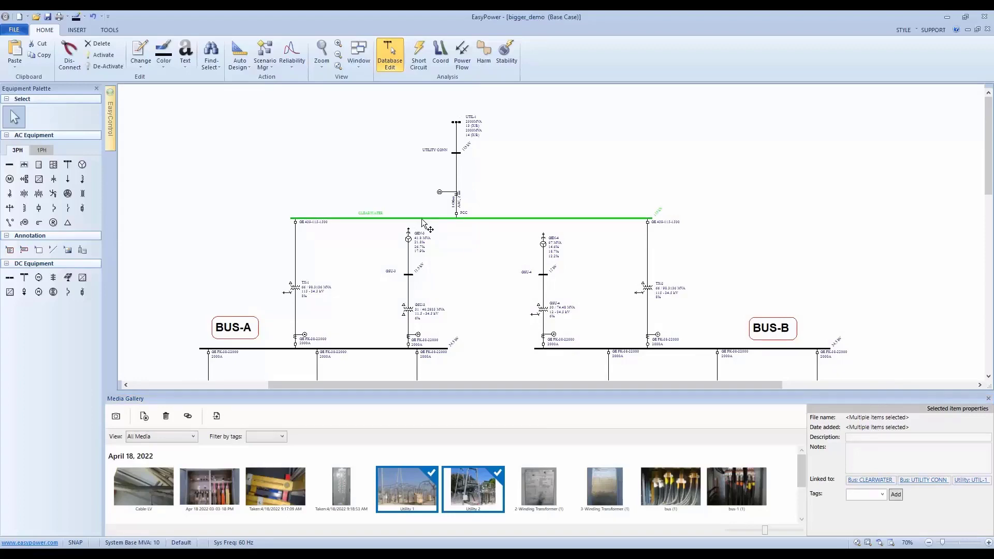
click(187, 416)
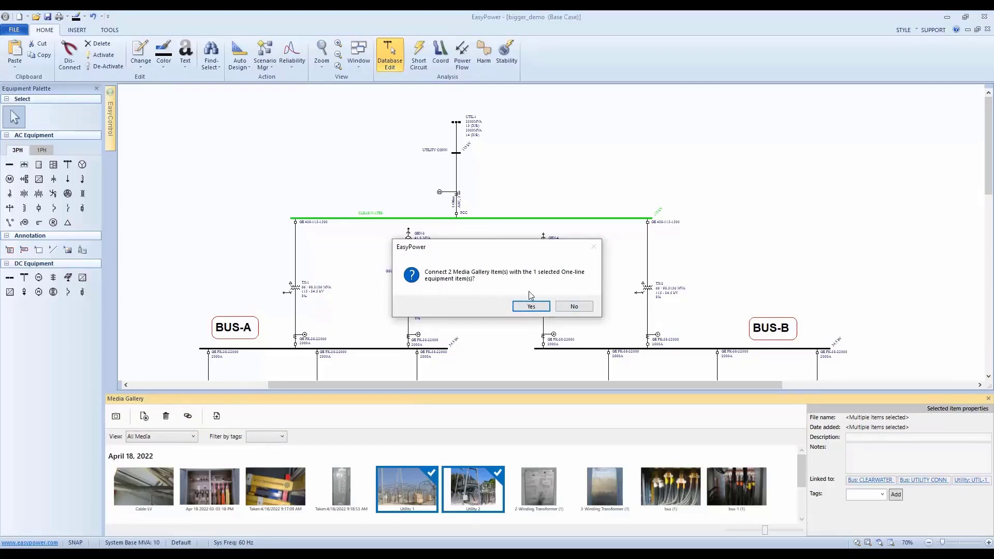
click(575, 307)
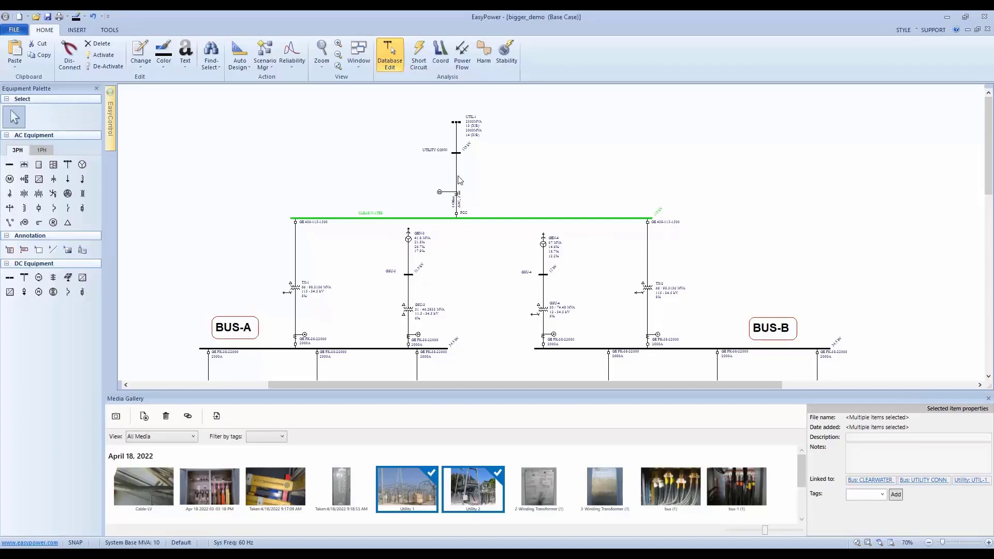
click(456, 172)
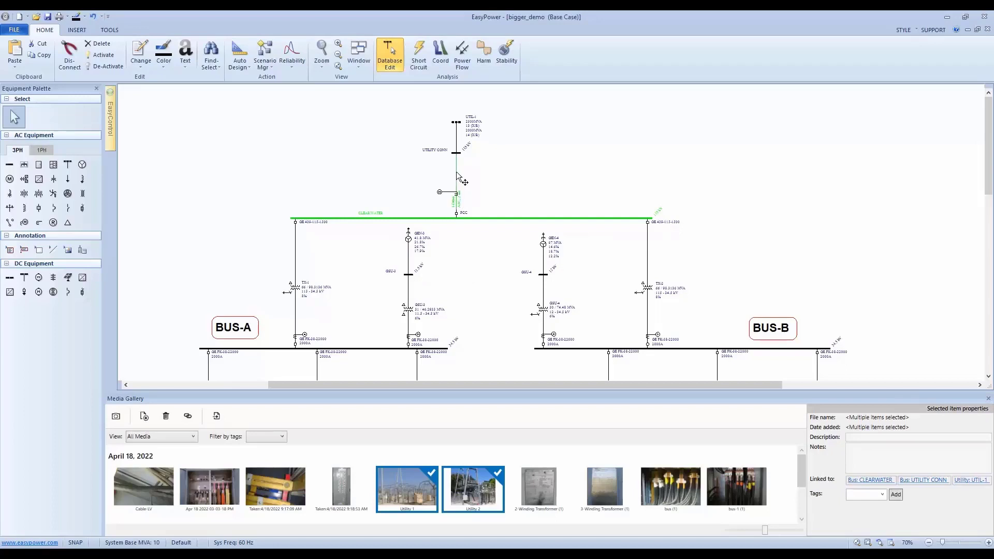
click(188, 417)
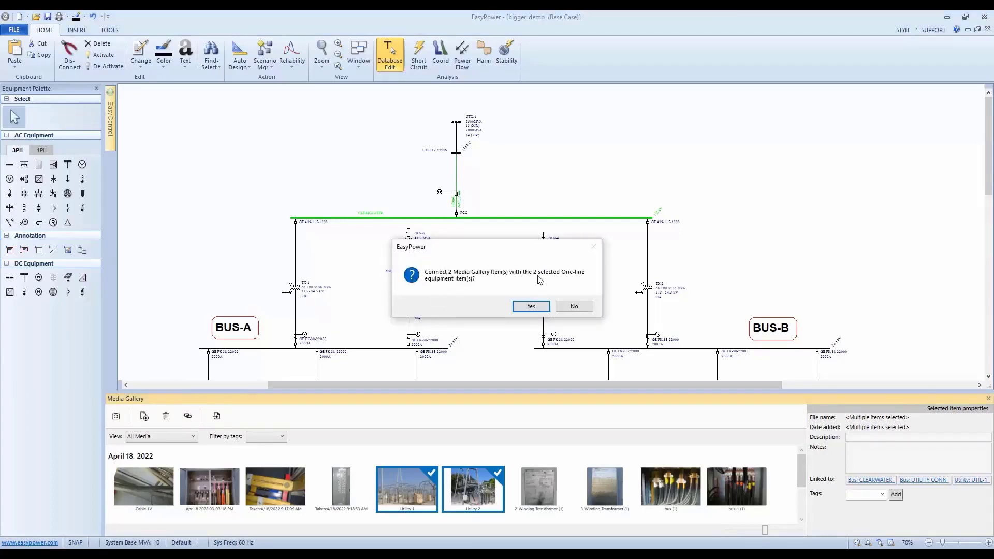
click(536, 306)
click(486, 209)
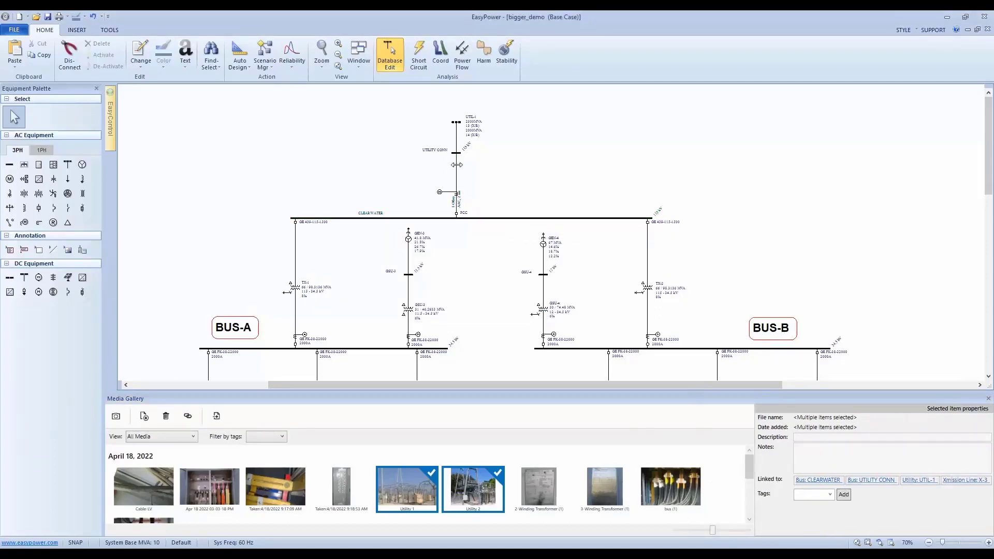
Review the photos in the collected data of transmission line X-3, check Utility 1's properties, and close the line's data.
double_click(456, 165)
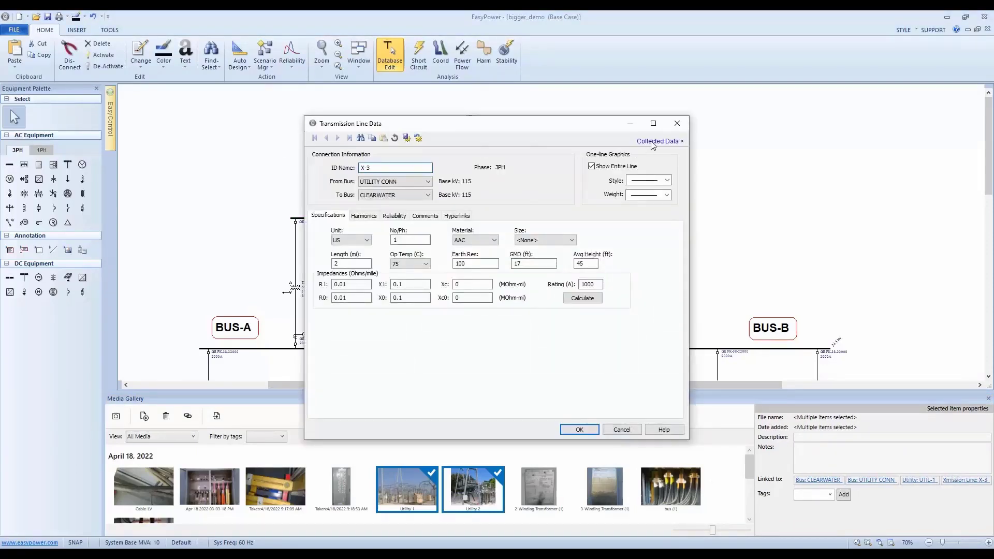
click(653, 143)
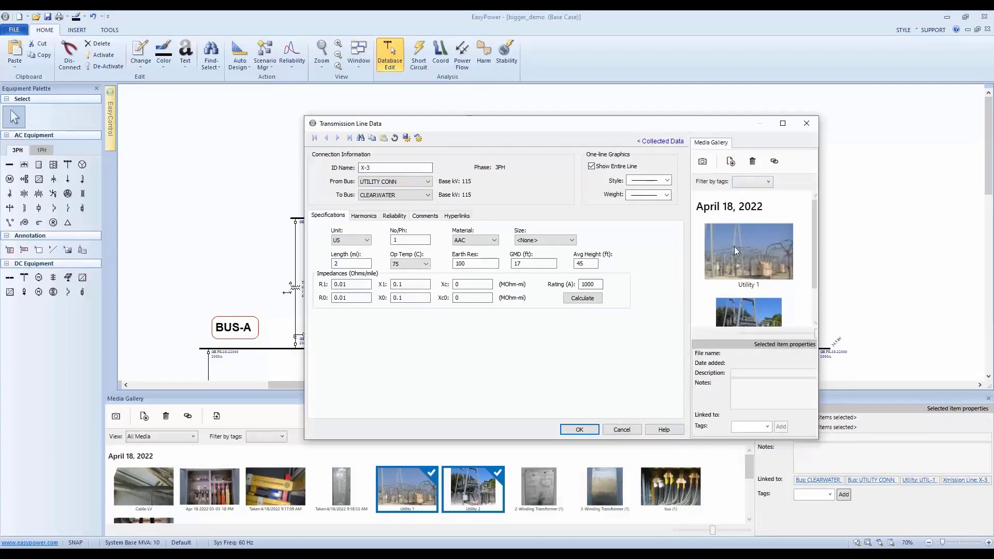
scroll(767, 253, down, 1)
scroll(768, 252, up, 1)
click(779, 243)
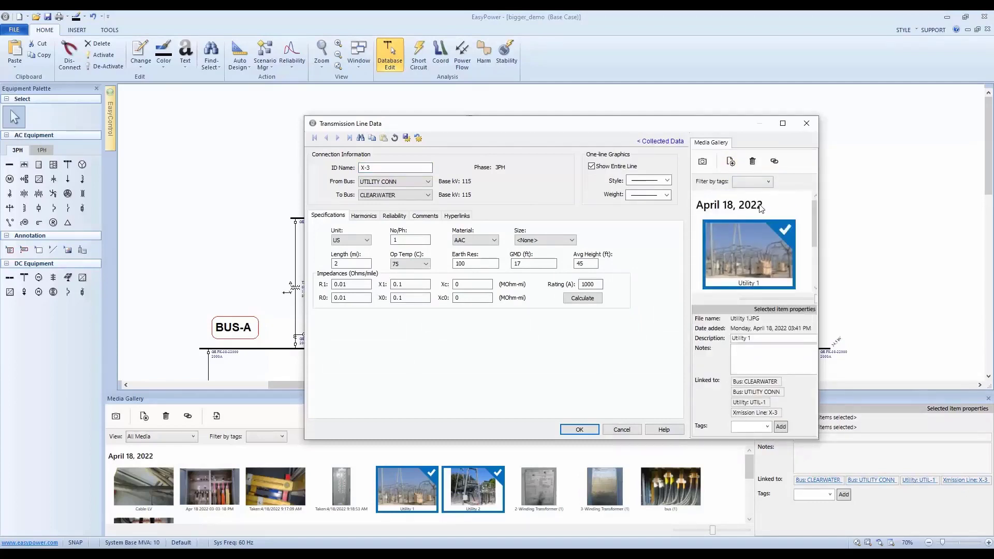
click(813, 122)
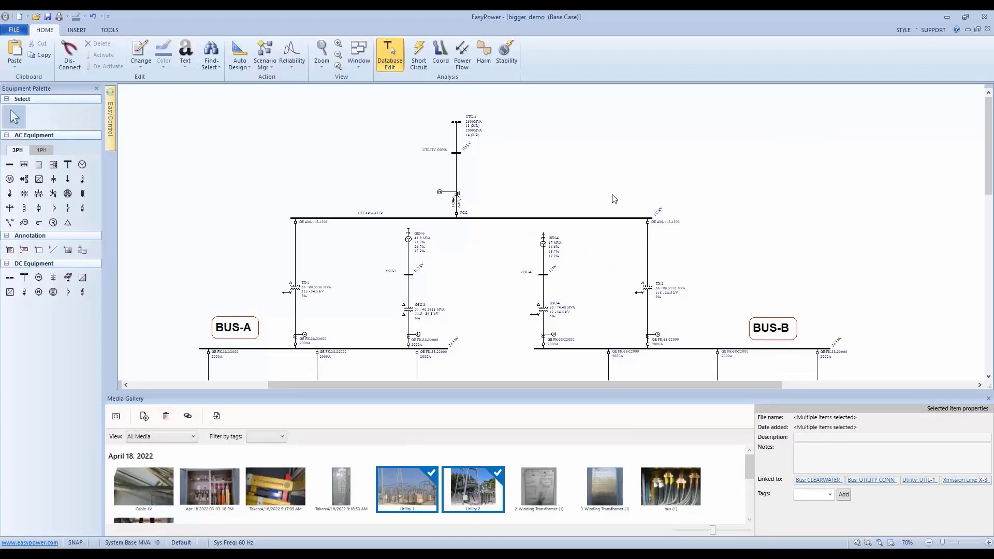
Select only the Utility 1 photo and find its linked bus UTILITY CONN on the one-line.
click(485, 492)
click(383, 490)
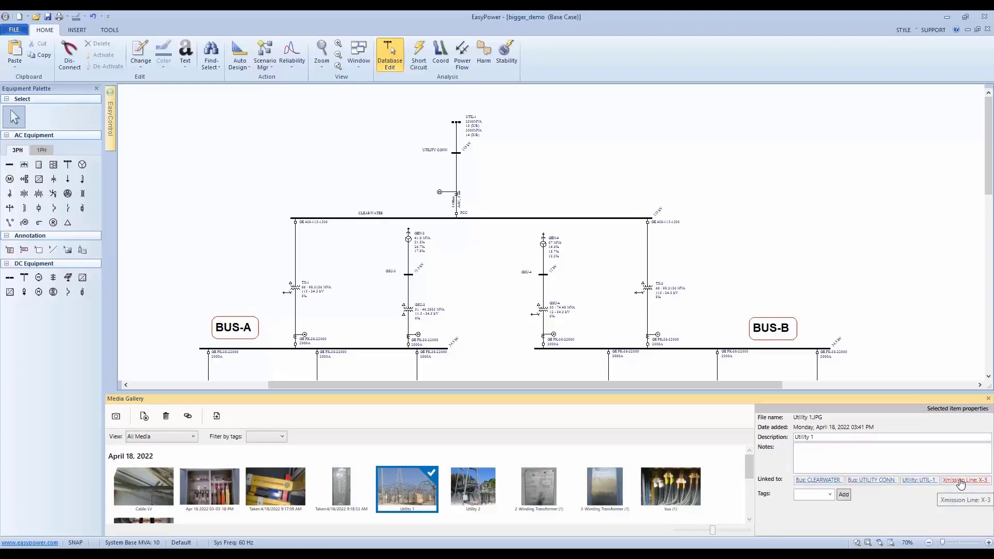
click(884, 482)
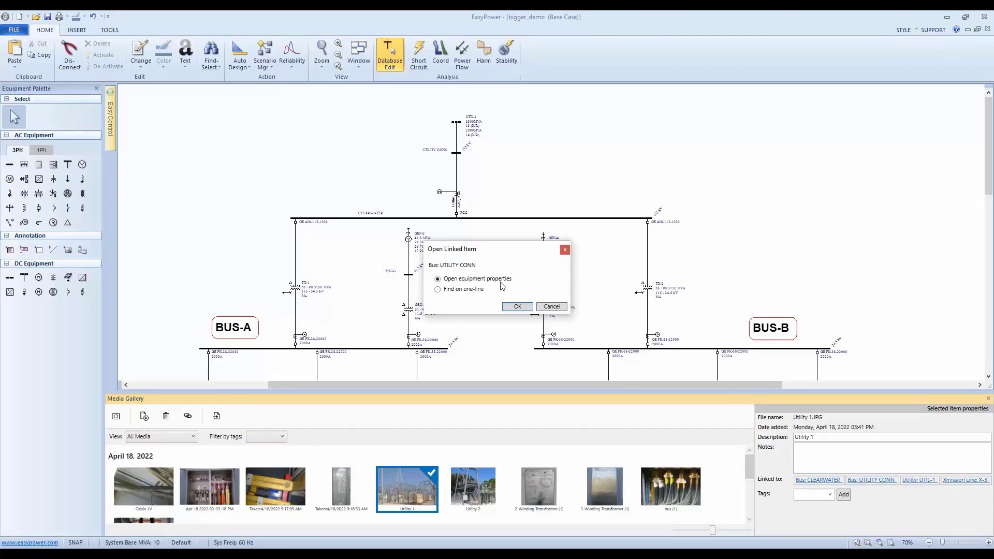
click(438, 289)
click(517, 306)
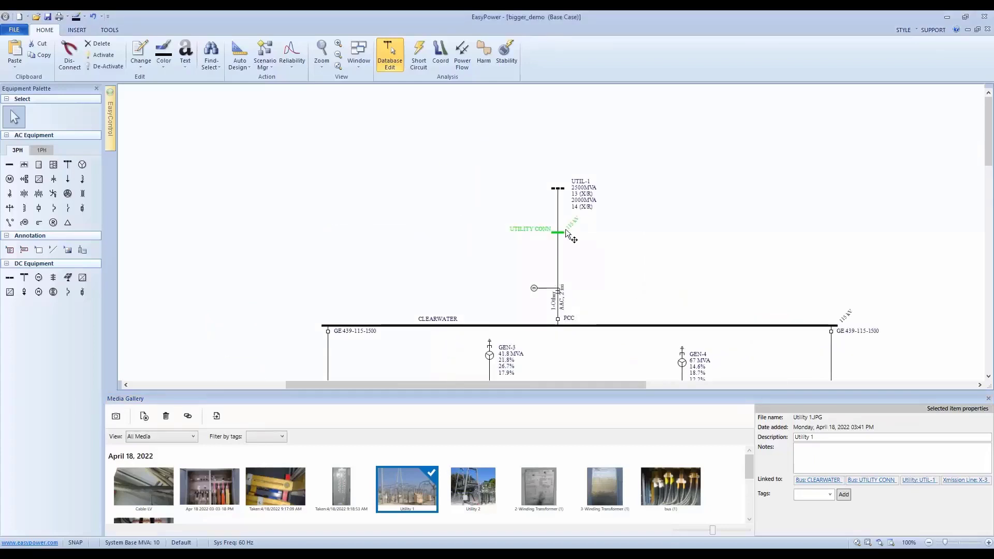
View the equipment properties of bus UTILITY CONN from the Utility 1 photo's link, closing them without changes.
click(873, 480)
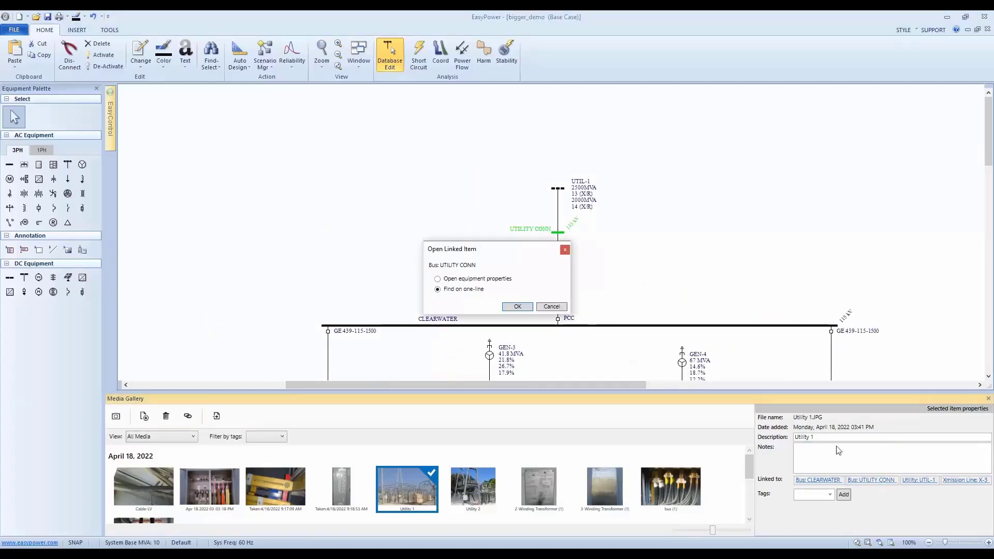
click(517, 308)
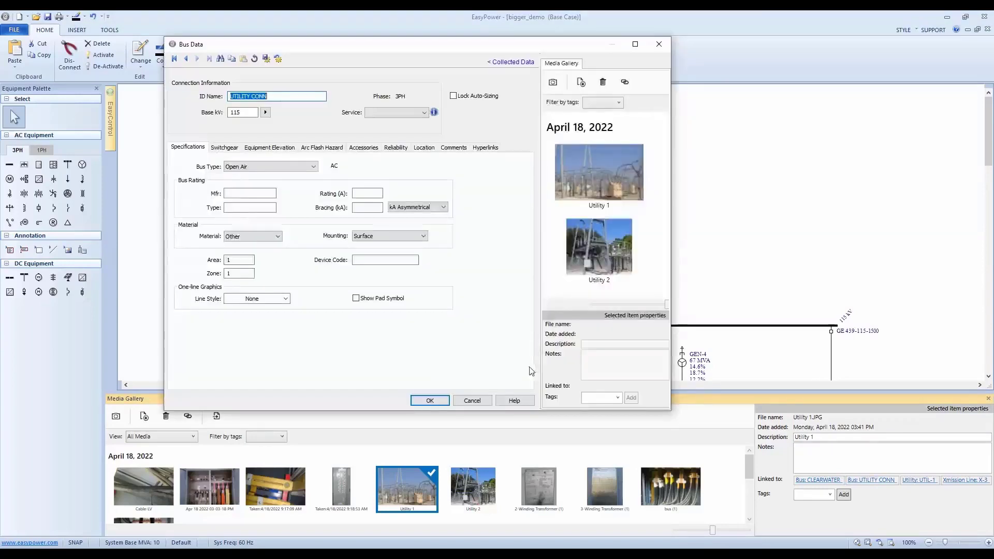
click(471, 400)
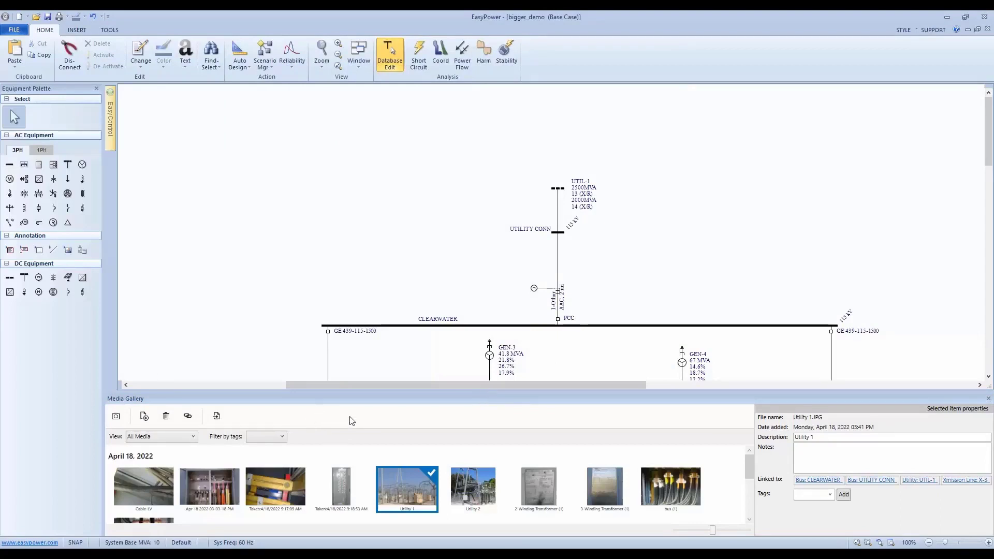
Show only the gallery media with No Equipment Links and select the bus (1) photo to view its properties.
click(191, 436)
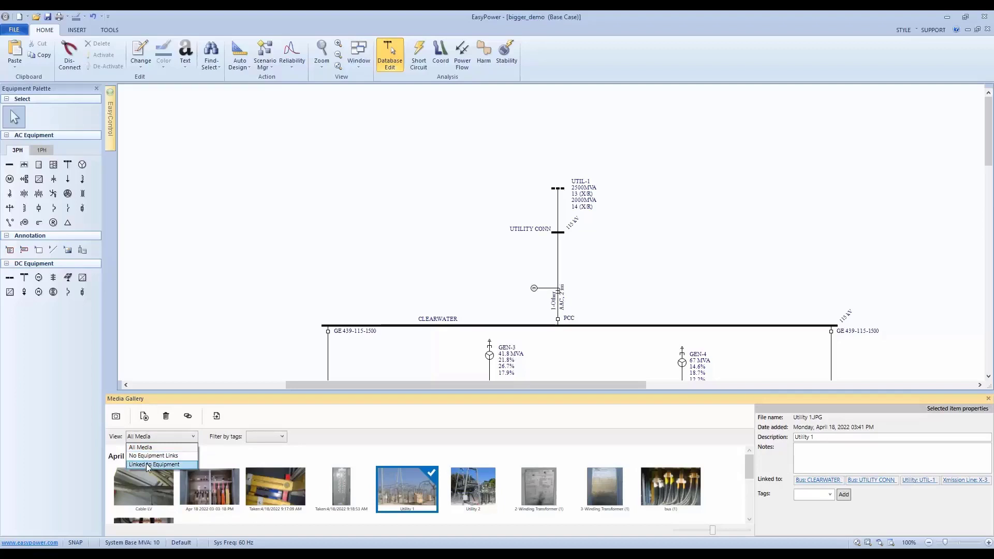
click(151, 447)
click(152, 438)
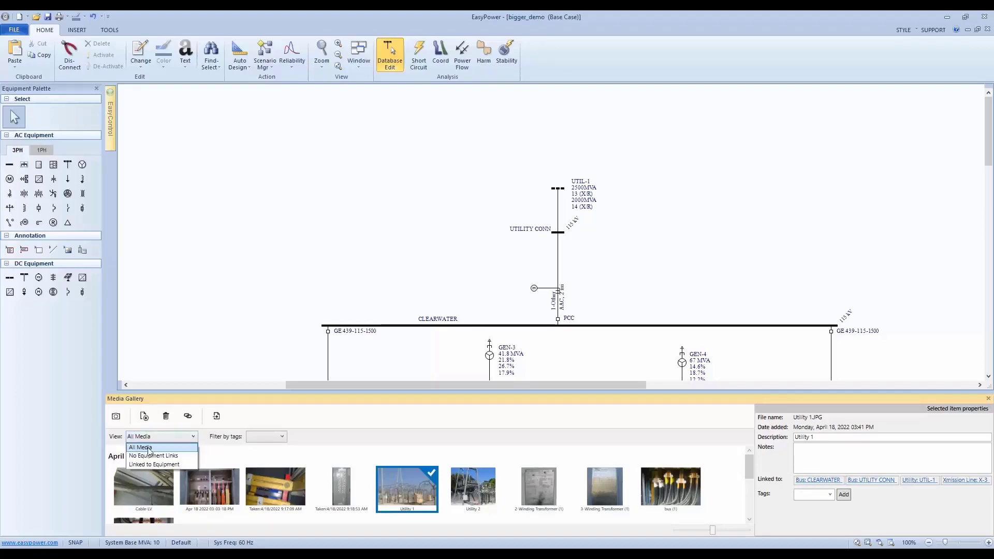
click(147, 456)
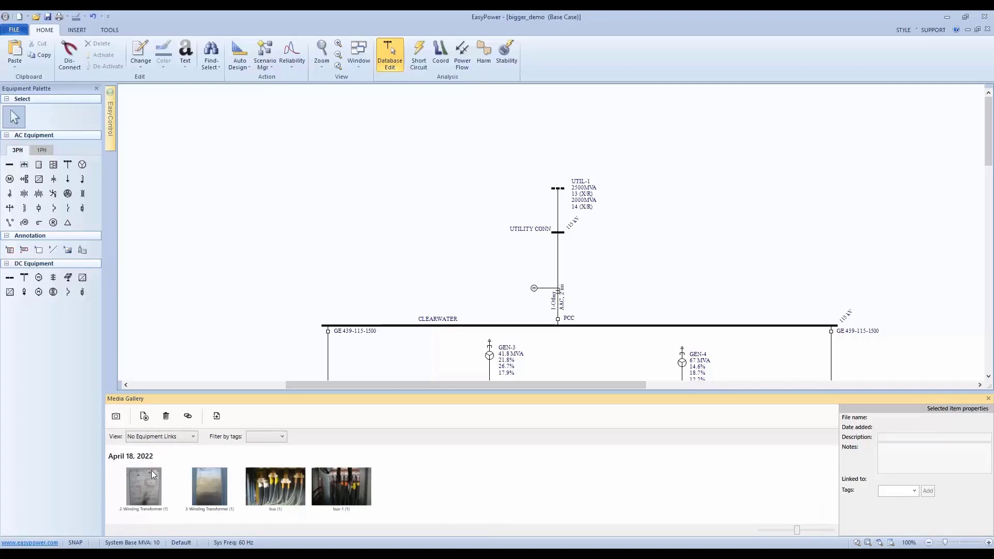
click(363, 477)
click(287, 488)
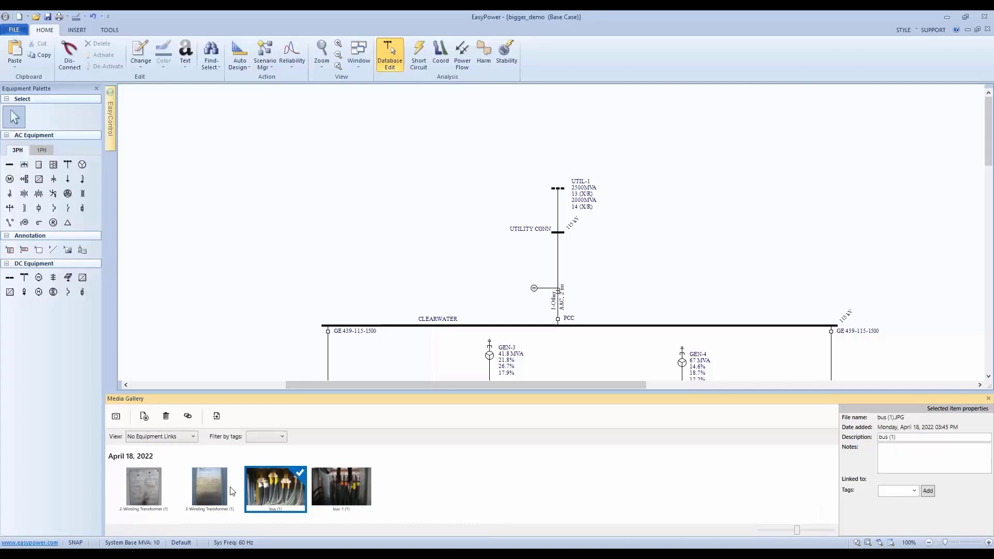
Show only the media Linked to Equipment, look through the photos, and return the gallery view to All Media.
click(161, 437)
click(148, 464)
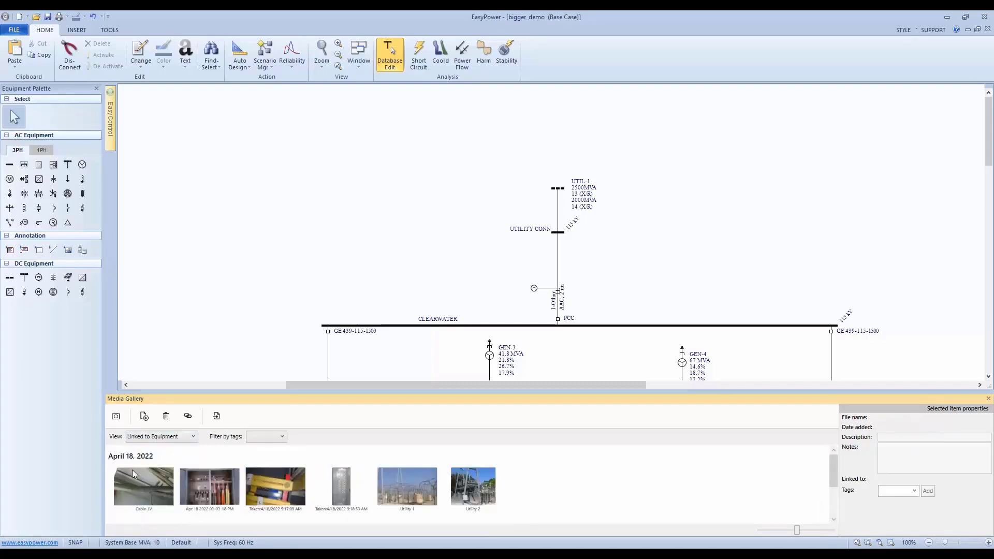
scroll(147, 476, down, 2)
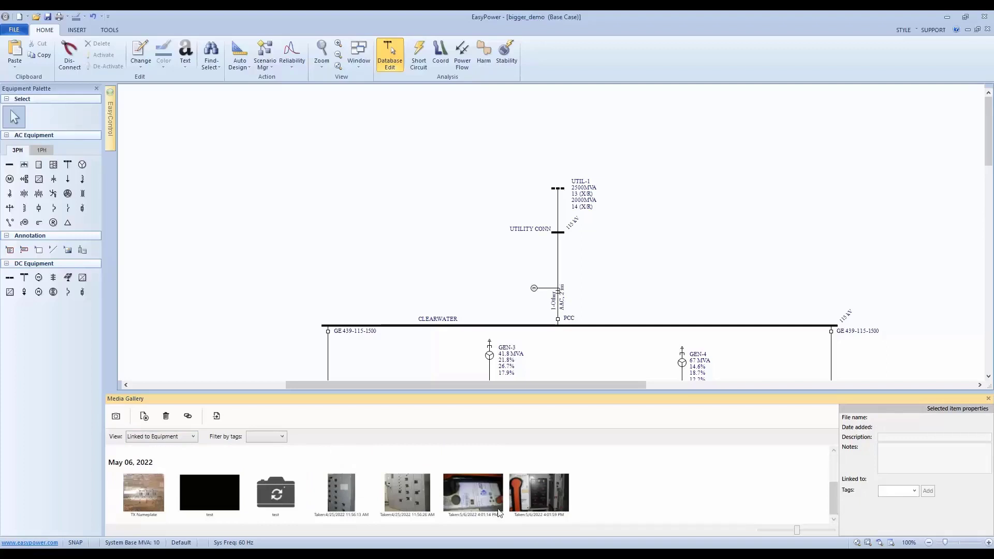
scroll(139, 497, up, 3)
click(161, 436)
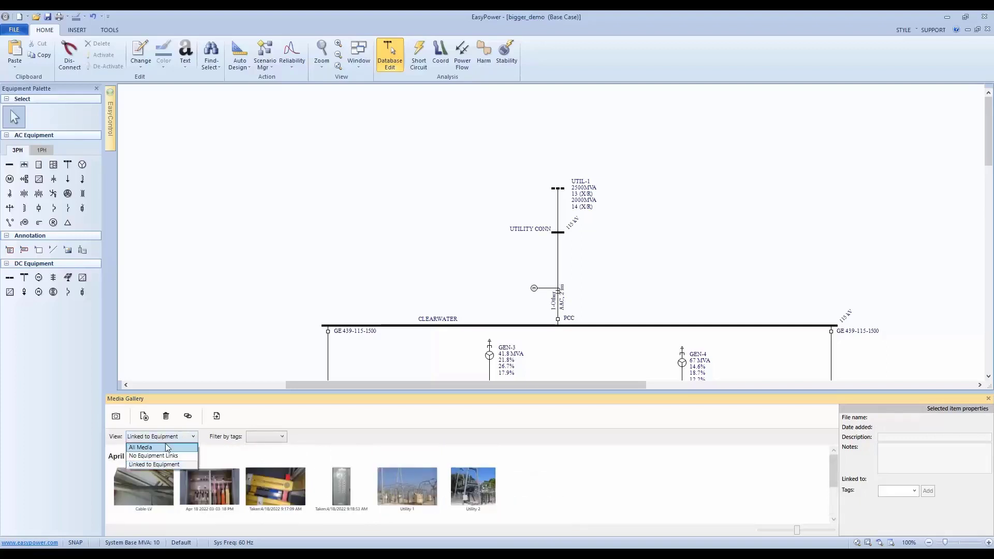
click(163, 446)
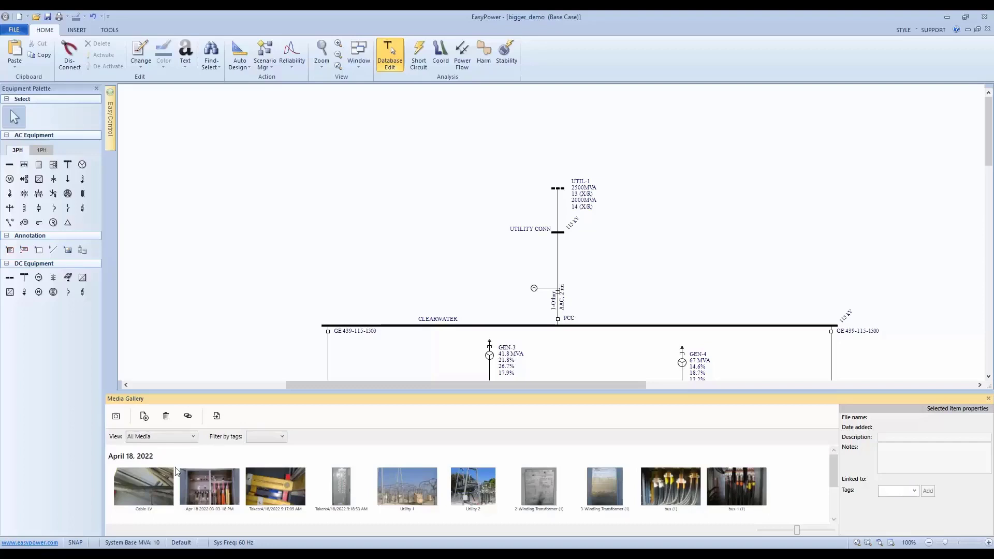
Filter the gallery photos by the Bus, Panel and Cable tags one at a time, clearing each filter after viewing.
click(265, 437)
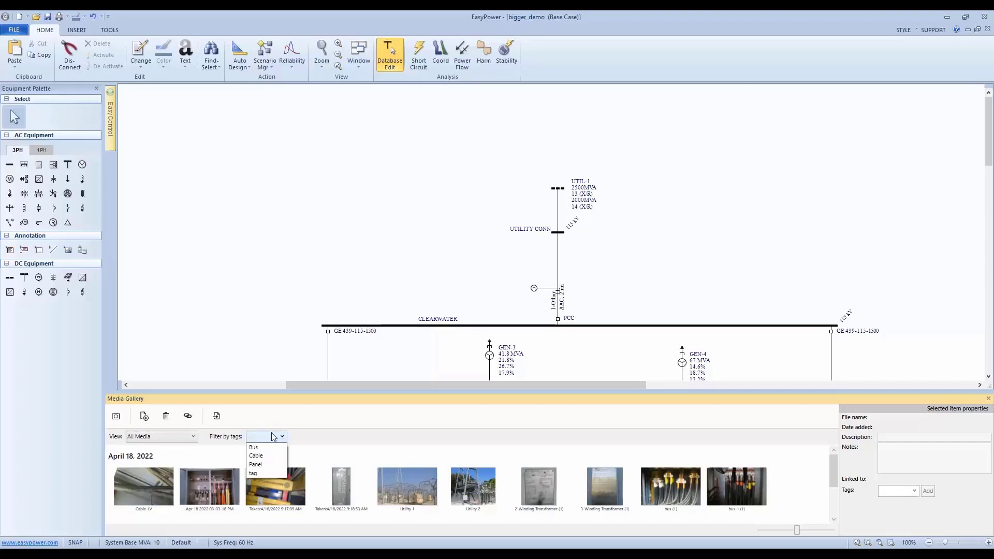
click(262, 448)
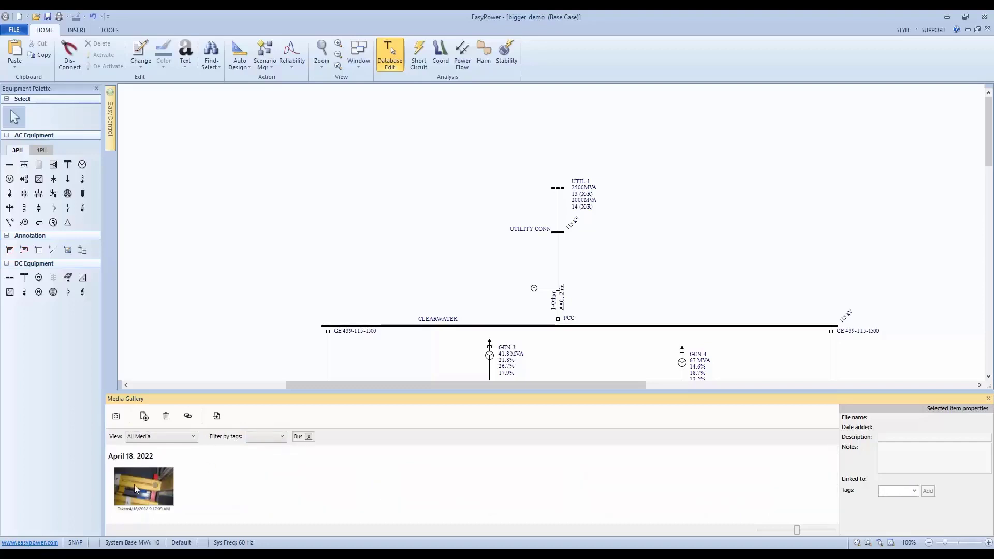
click(310, 437)
click(274, 437)
click(266, 464)
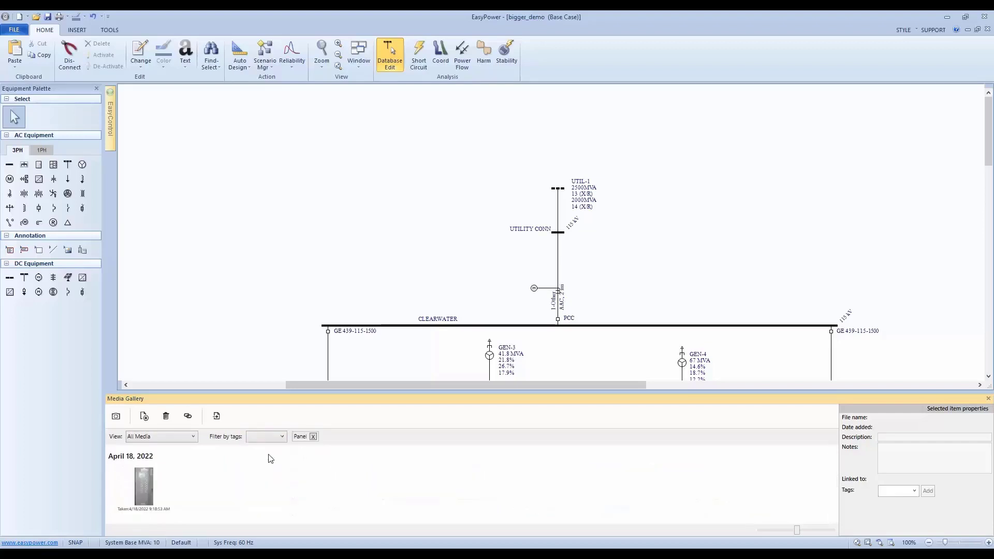
click(311, 436)
click(259, 441)
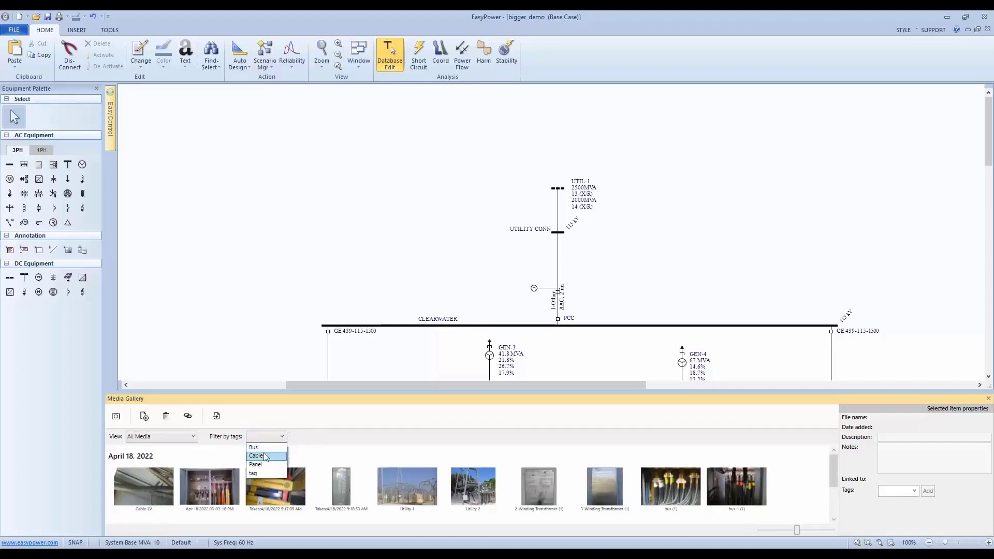
click(264, 457)
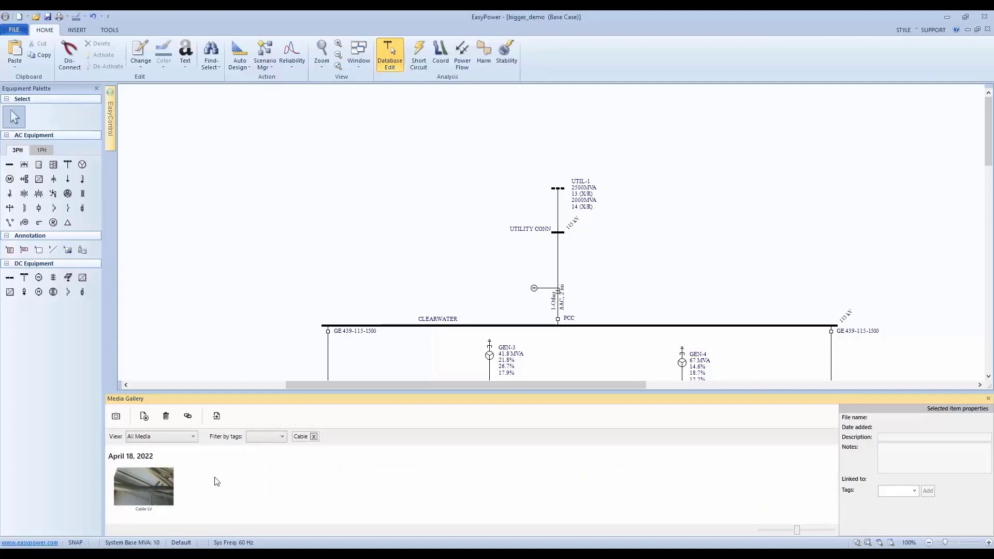
click(314, 436)
Select the Cable-LV photo in the gallery and review its properties and the available filter tags.
click(128, 484)
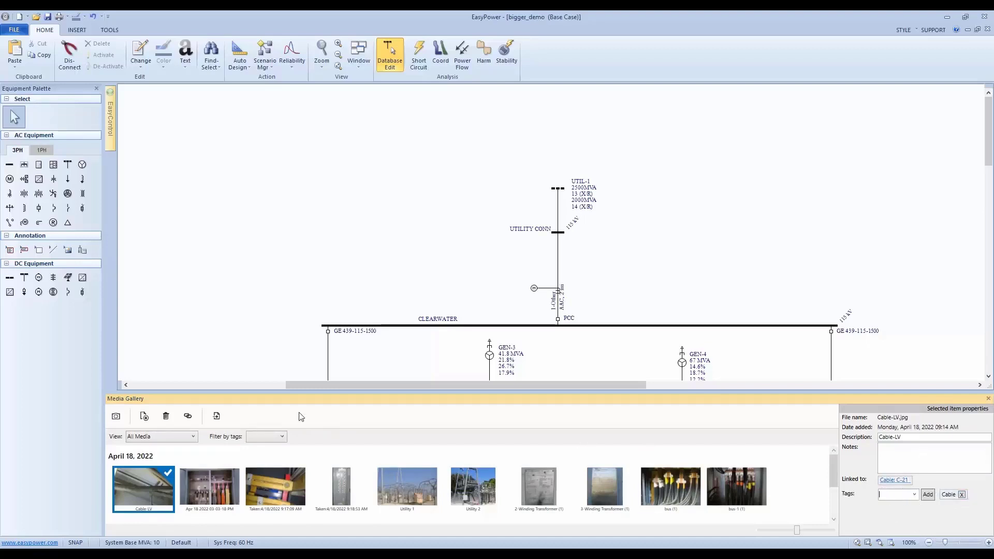
click(282, 437)
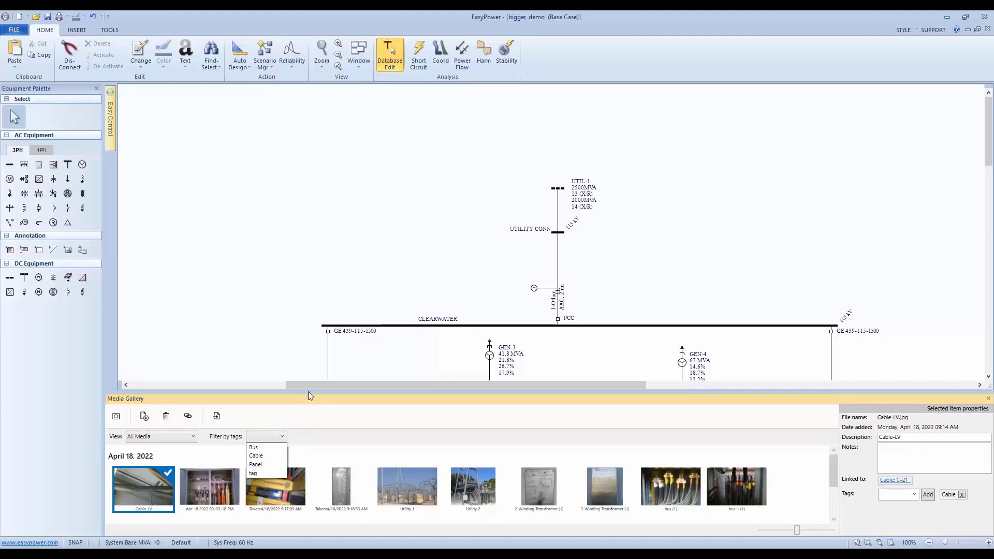
click(448, 450)
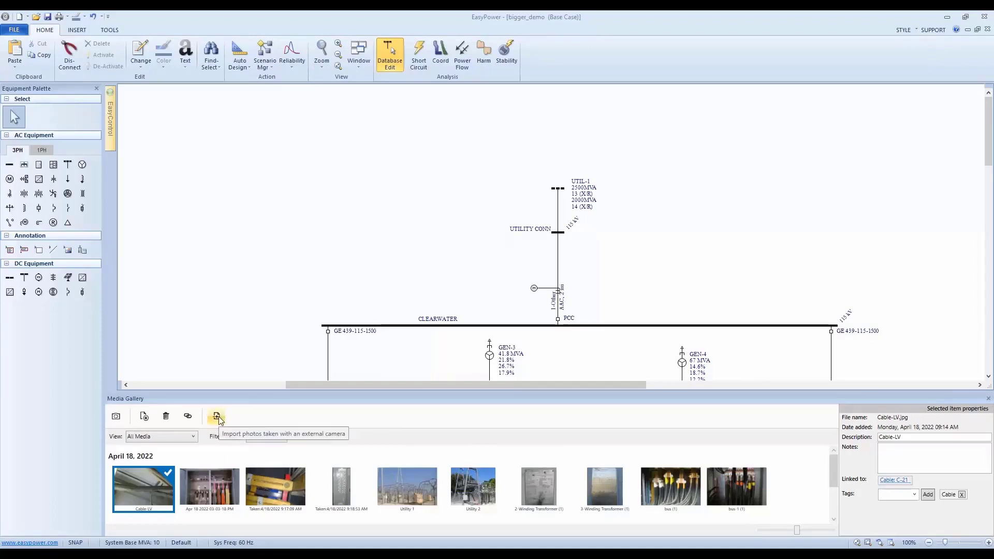
click(912, 446)
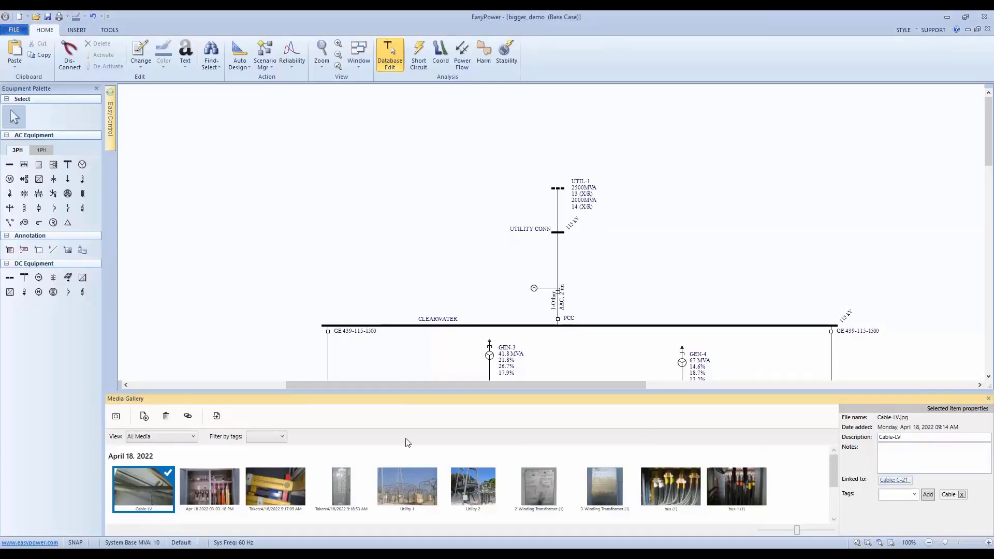
Look through the properties of the neighbouring gallery photos, ending on the Utility 2 photo and its notes.
click(344, 485)
click(274, 493)
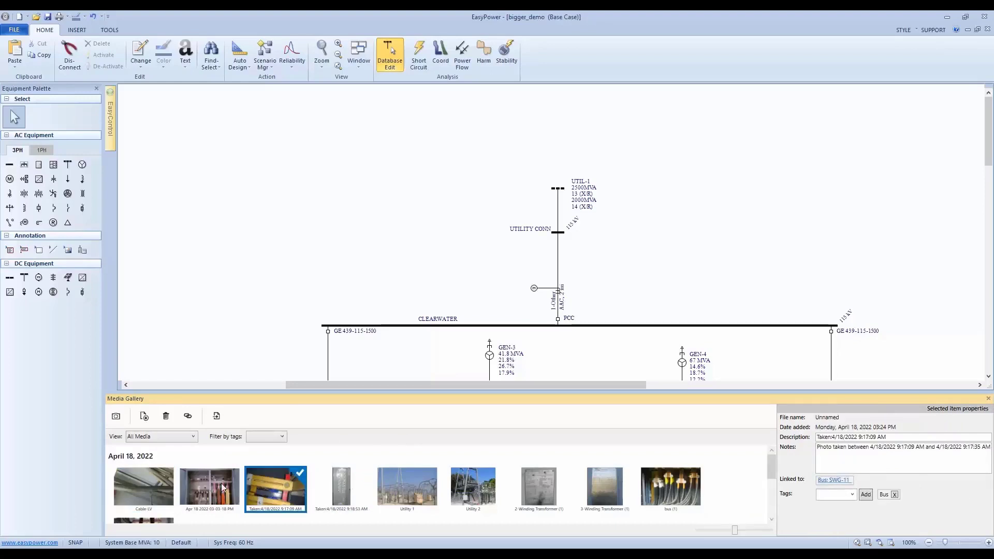
click(220, 488)
click(479, 500)
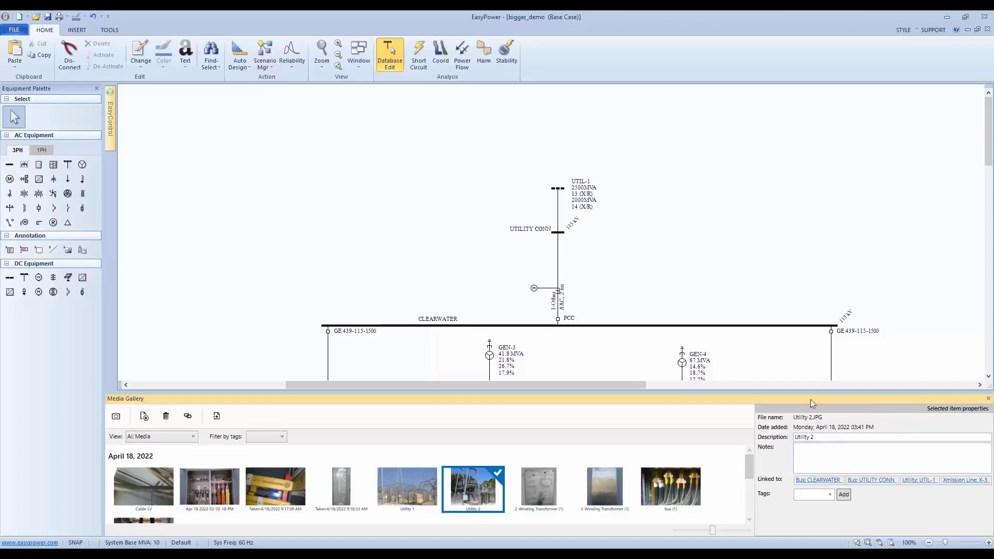
click(827, 446)
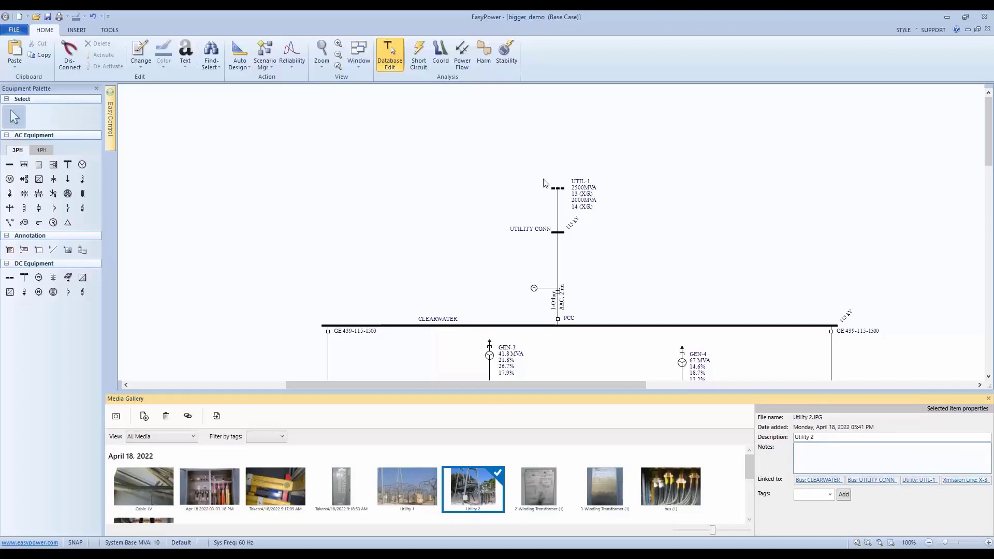
Add the note "test test test" to the Utility 1 photo in the UTIL-1 utility's data and accept the data.
double_click(558, 190)
click(570, 255)
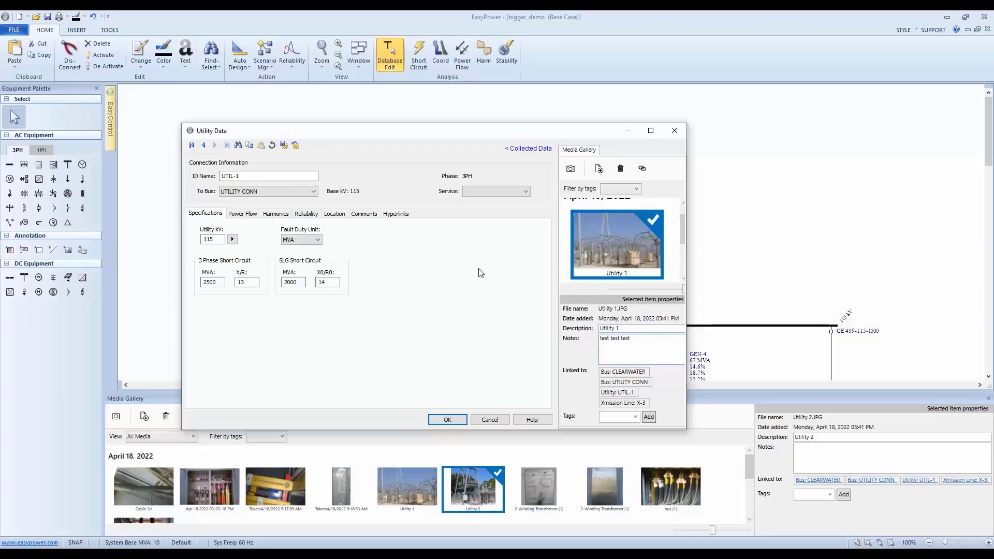
click(456, 420)
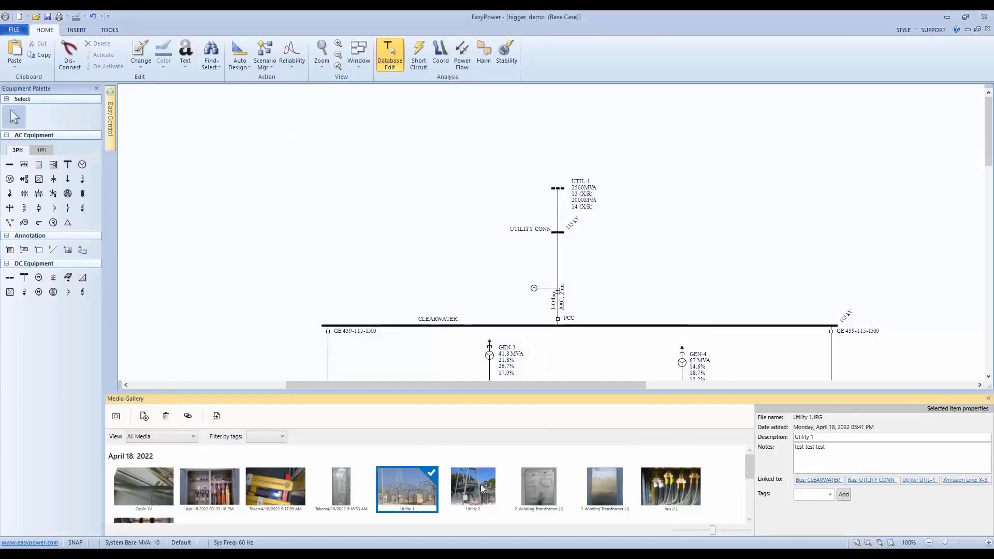
Hide the Media Gallery pane from the one-line.
drag(862, 458, 737, 450)
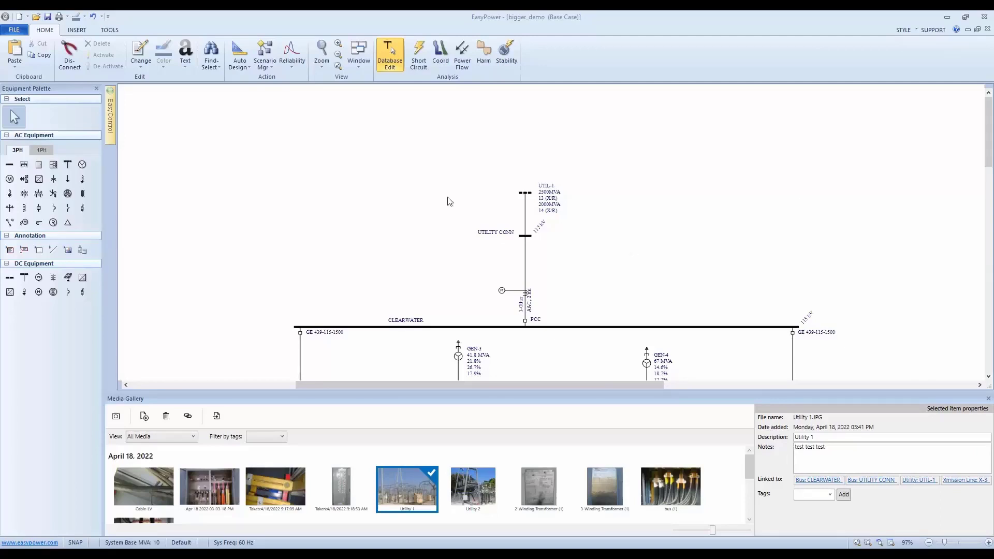
right_click(386, 144)
click(477, 376)
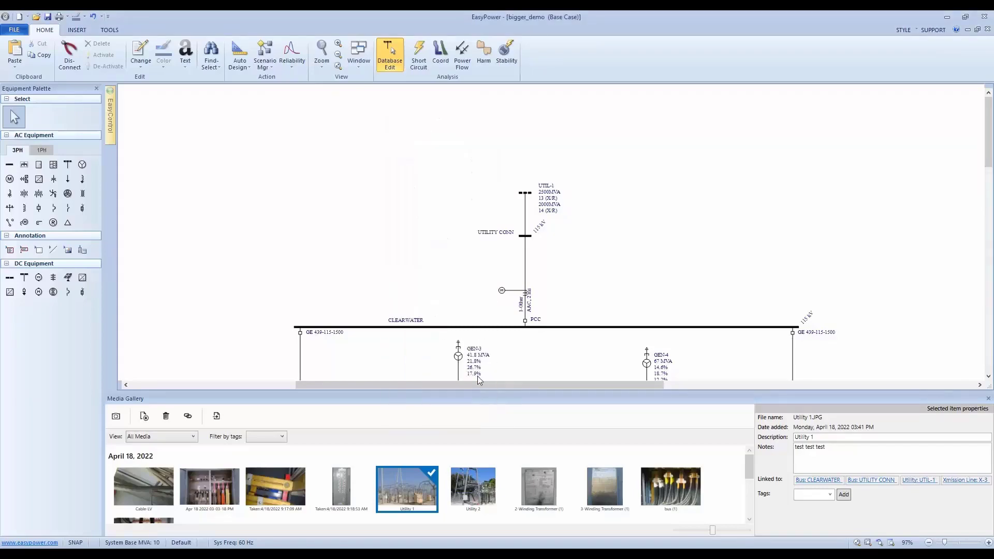
Snap the EasyPower window to the left half of the desktop and widen it to about 60% of the screen.
drag(737, 428, 617, 302)
drag(827, 483, 567, 279)
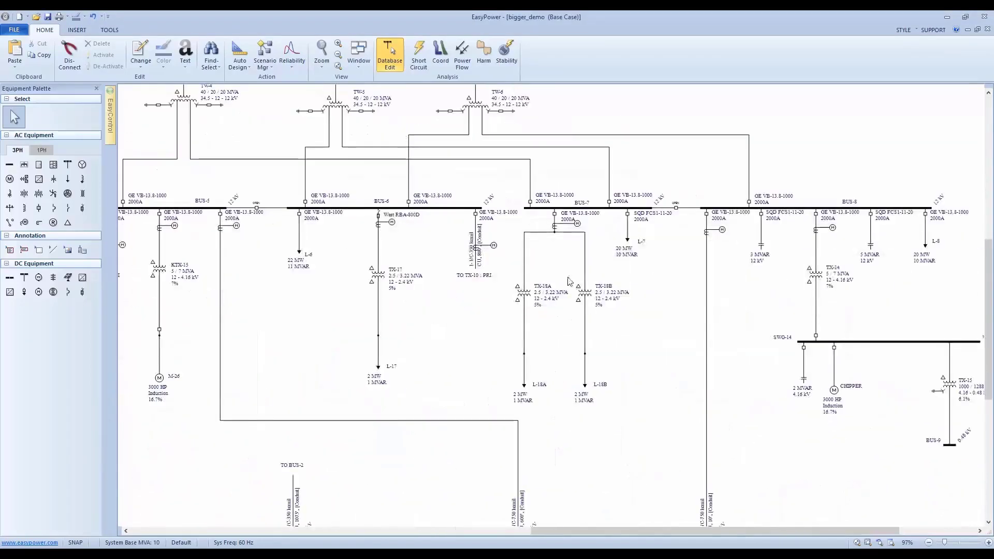
drag(831, 427, 437, 212)
drag(489, 236, 468, 181)
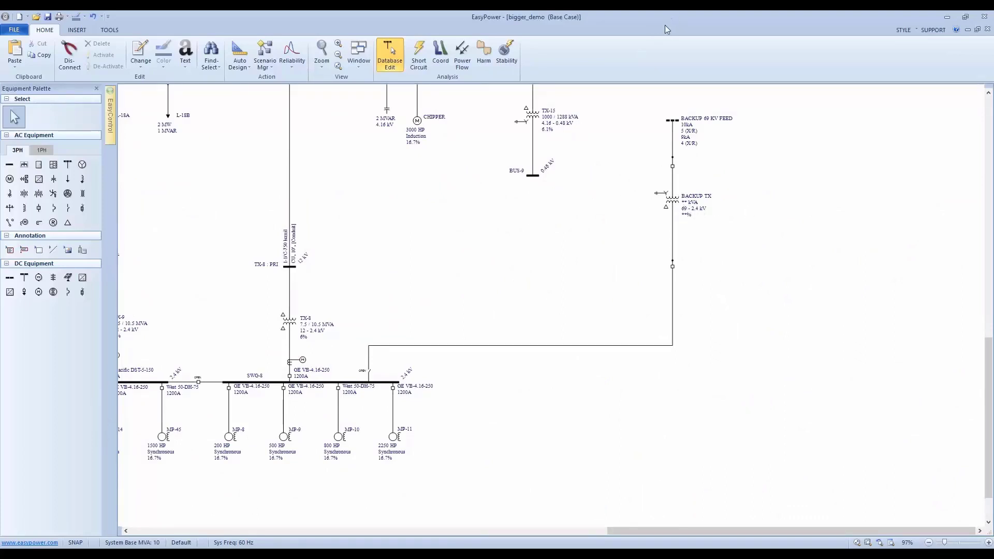
drag(665, 25, 1, 63)
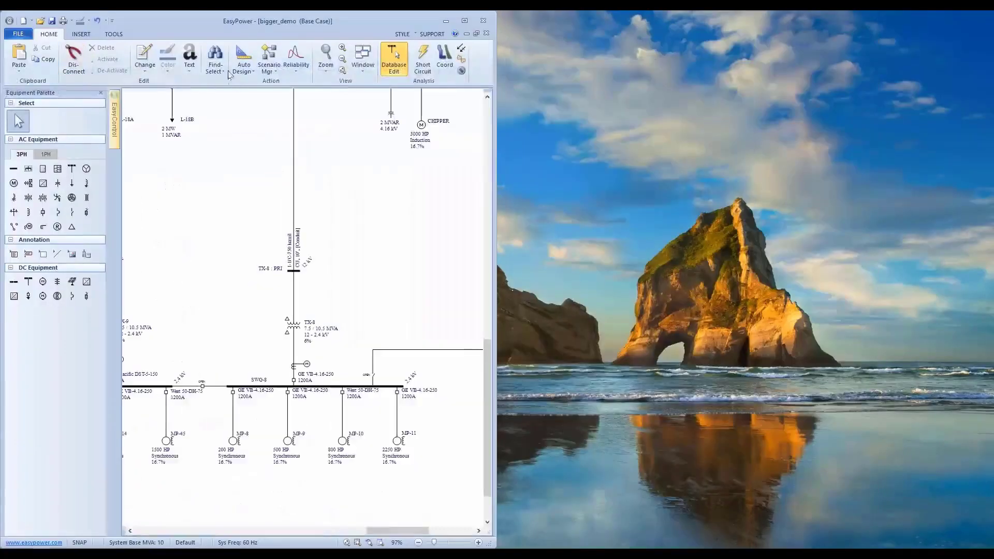
drag(496, 205, 606, 209)
Open the data of the BACKUP TX two-winding transformer and place its dialog over the one-line window.
drag(537, 220, 287, 303)
double_click(428, 285)
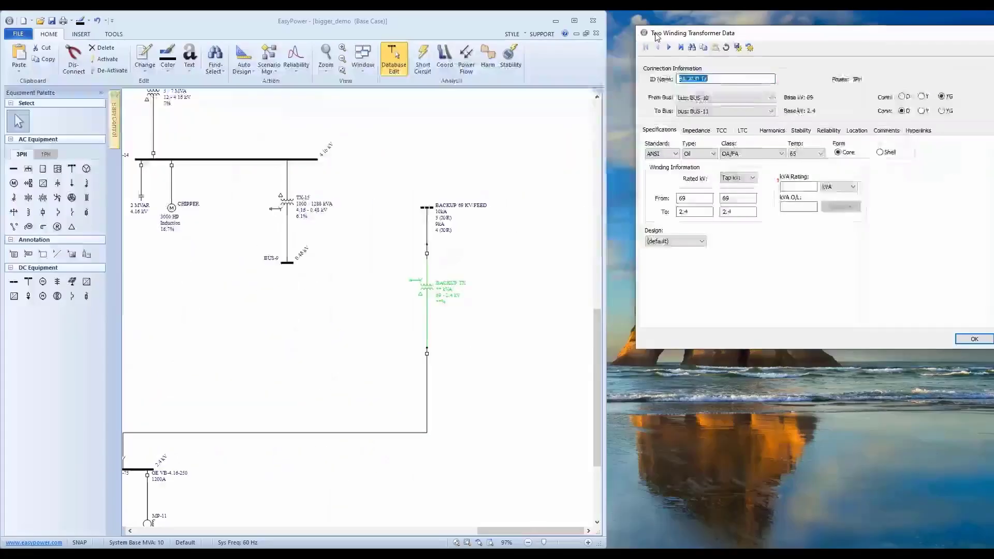
drag(647, 31, 58, 107)
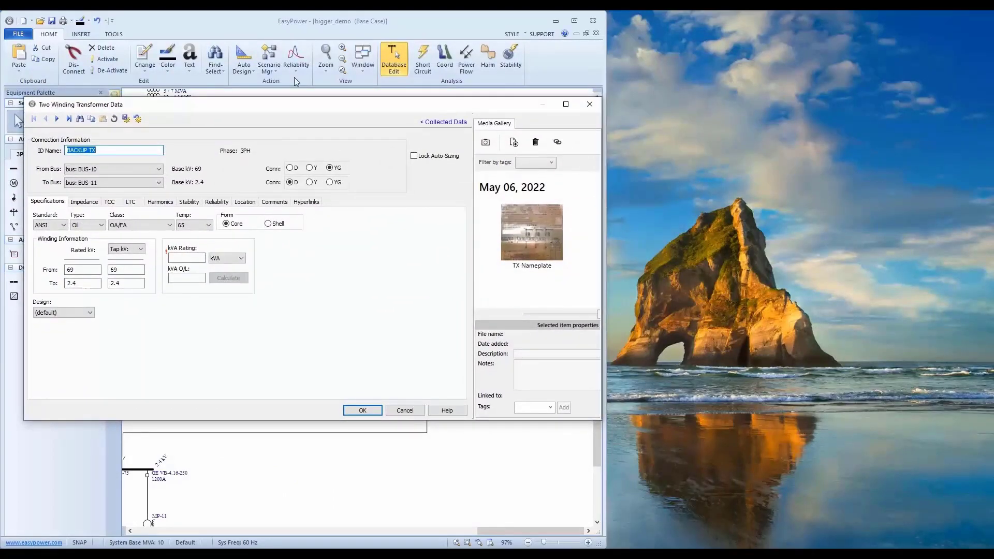
View the linked TX Nameplate photo at full size and place it beside the transformer data.
click(510, 225)
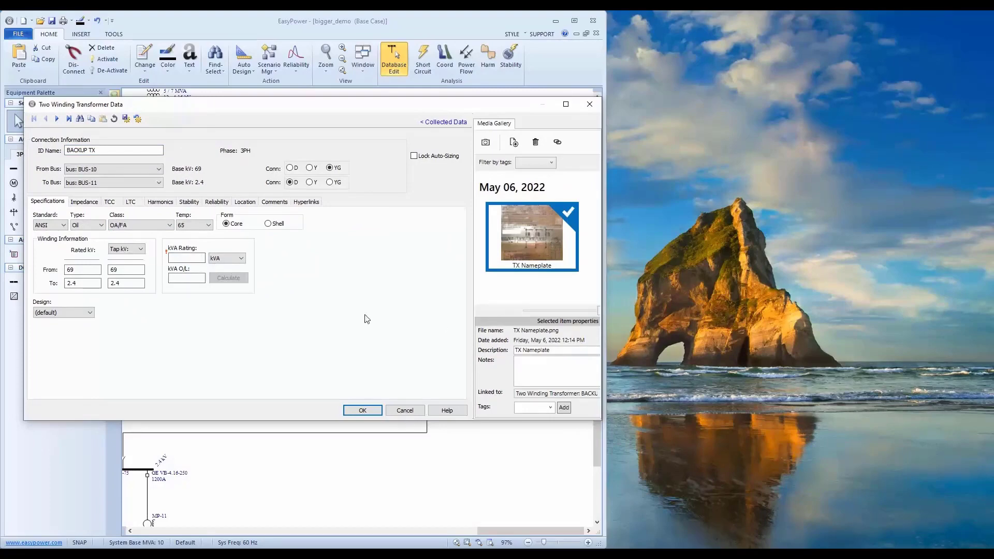
double_click(523, 232)
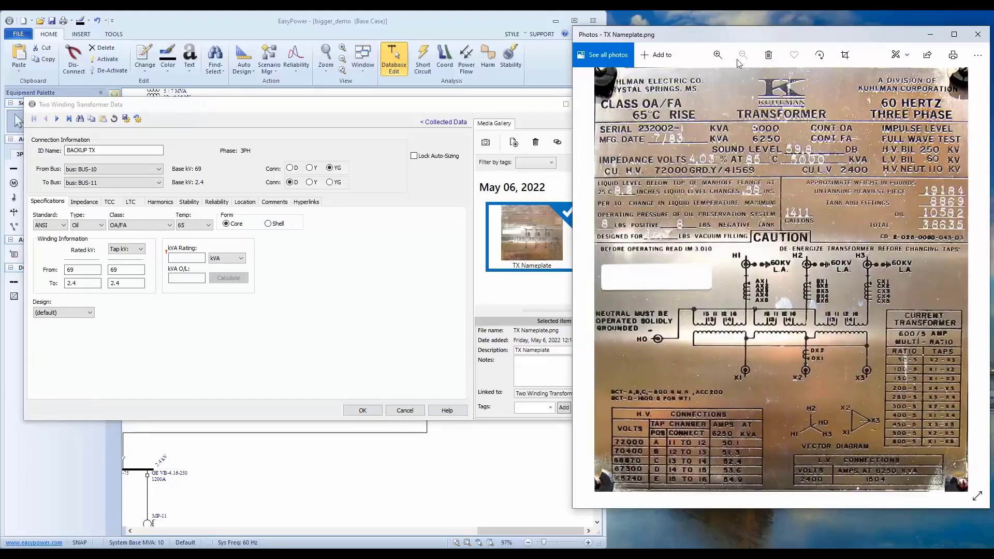
drag(766, 41, 771, 40)
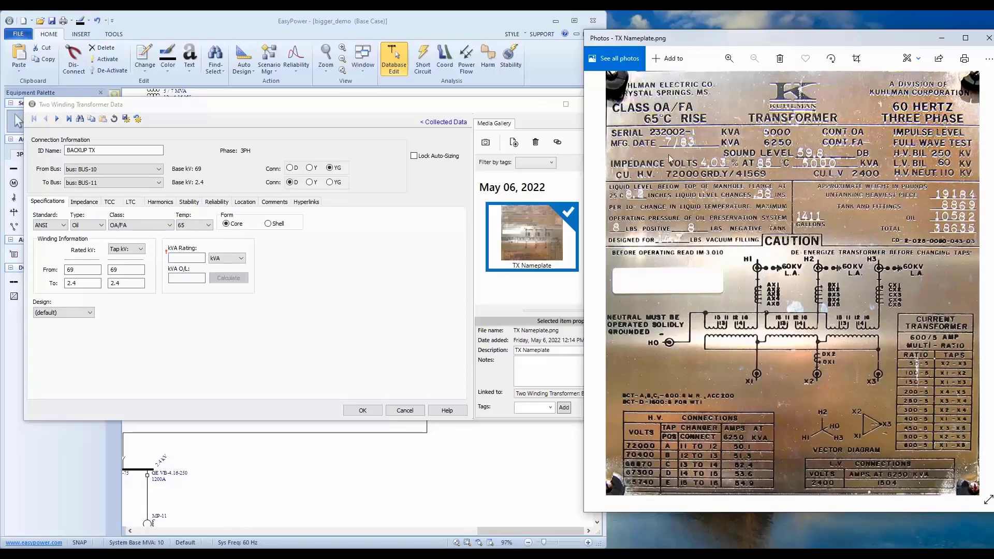
Set the transformer's kVA rating to 5000 and calculate its overload rating.
click(187, 258)
text(5000)
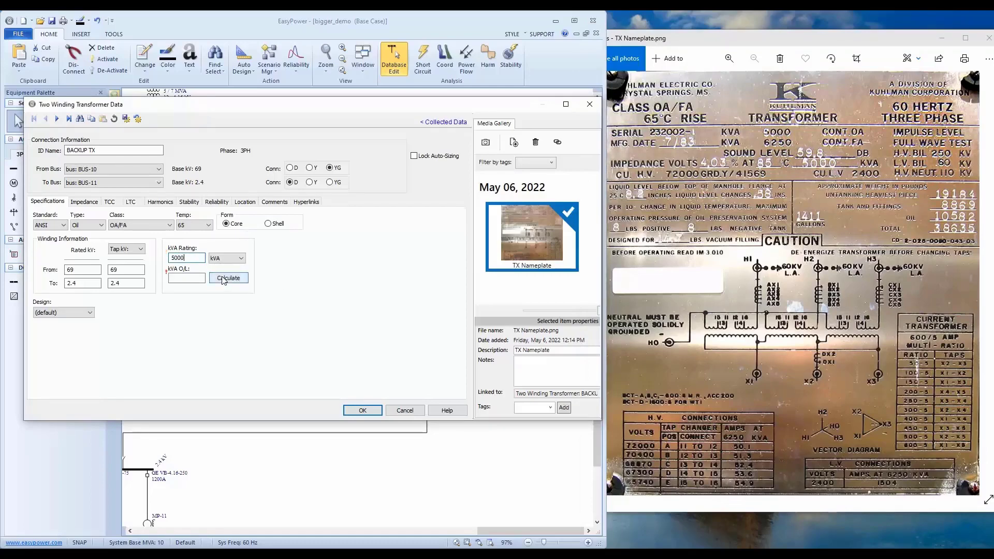
click(223, 279)
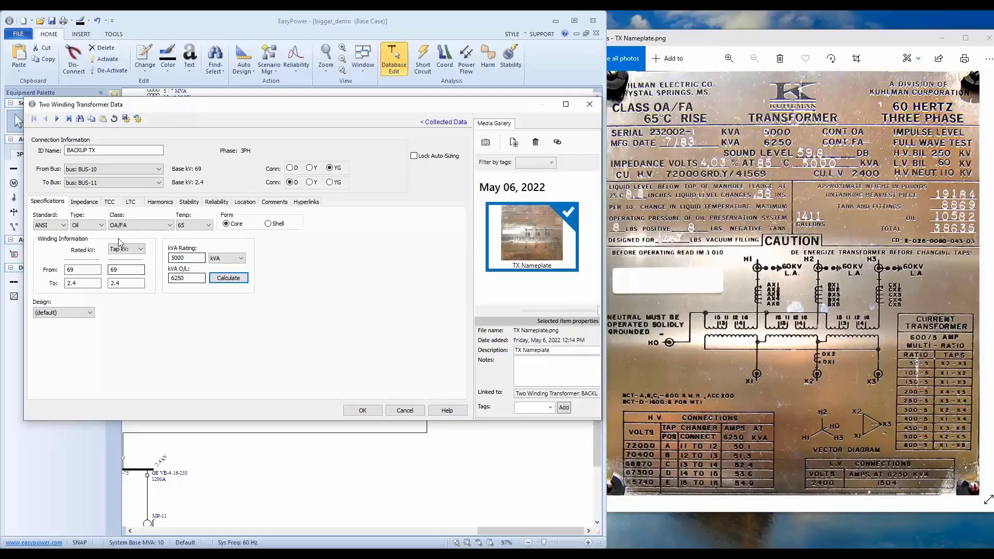
Set the transformer's impedance Z% to 4.03 and calculate the remaining impedance values.
click(84, 202)
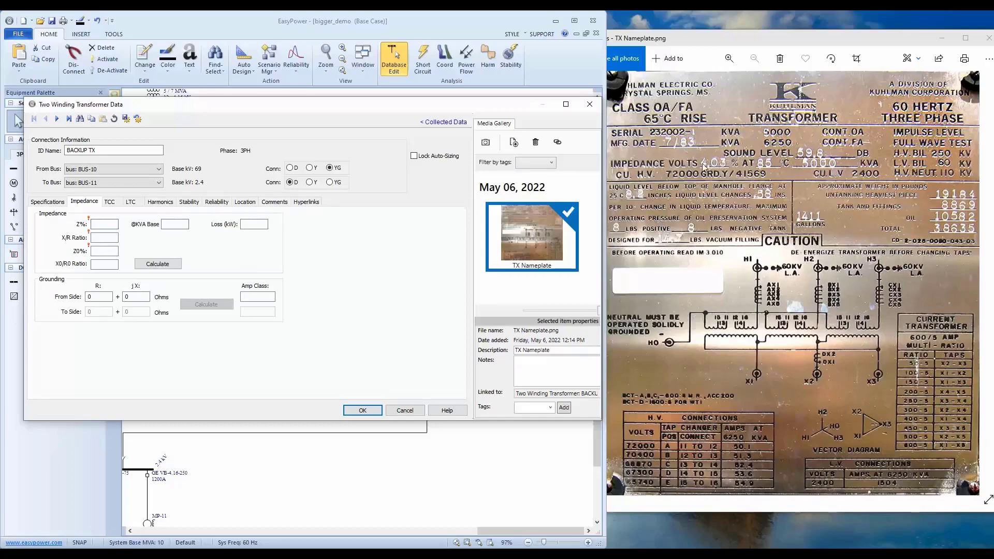
click(110, 224)
text(4.03)
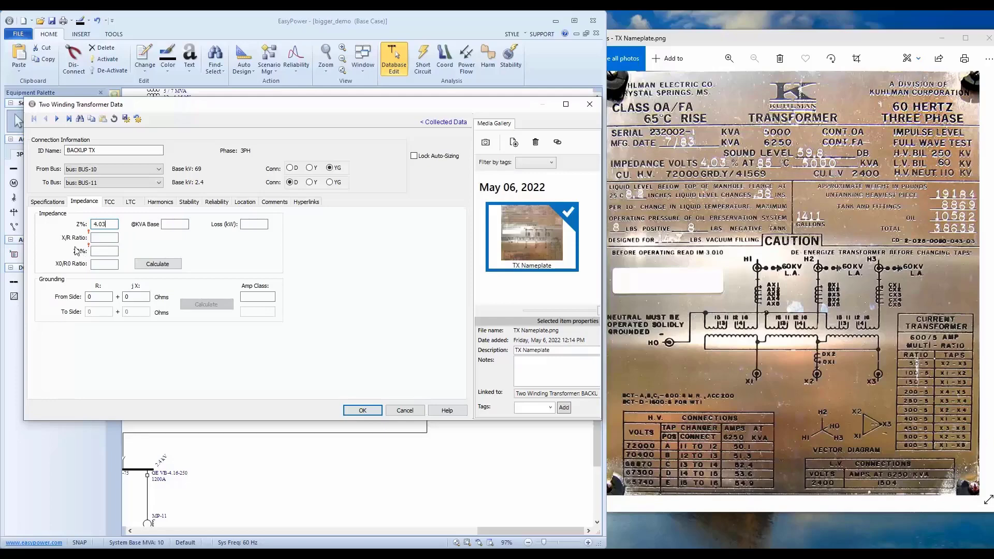
click(154, 264)
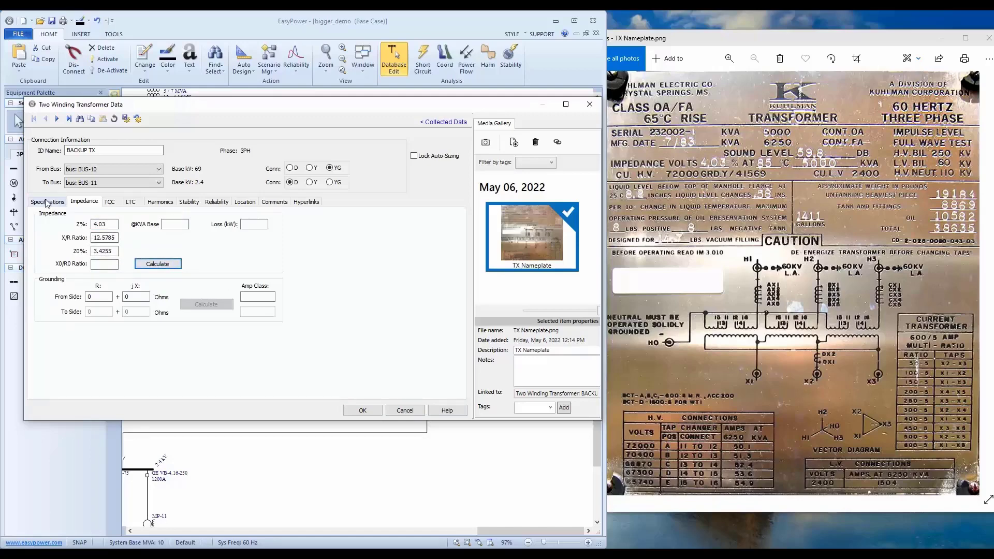
Recheck the transformer's specifications, close the nameplate photo, and save the BACKUP TX data.
click(46, 201)
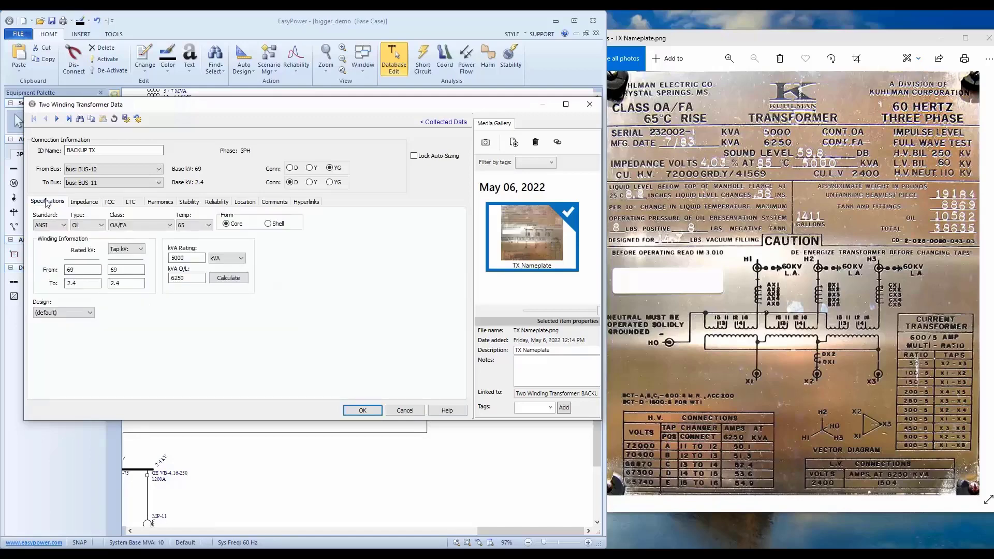
click(363, 411)
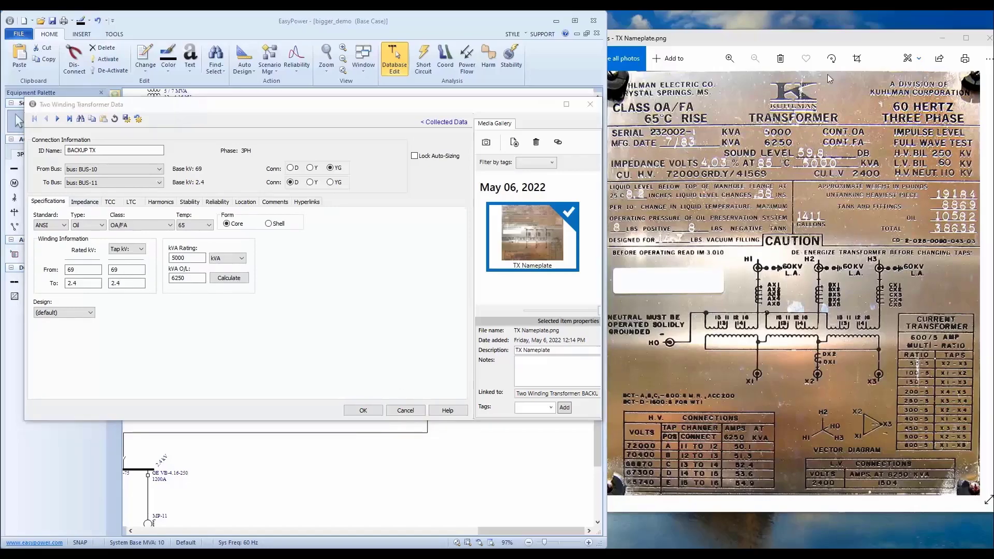
click(989, 38)
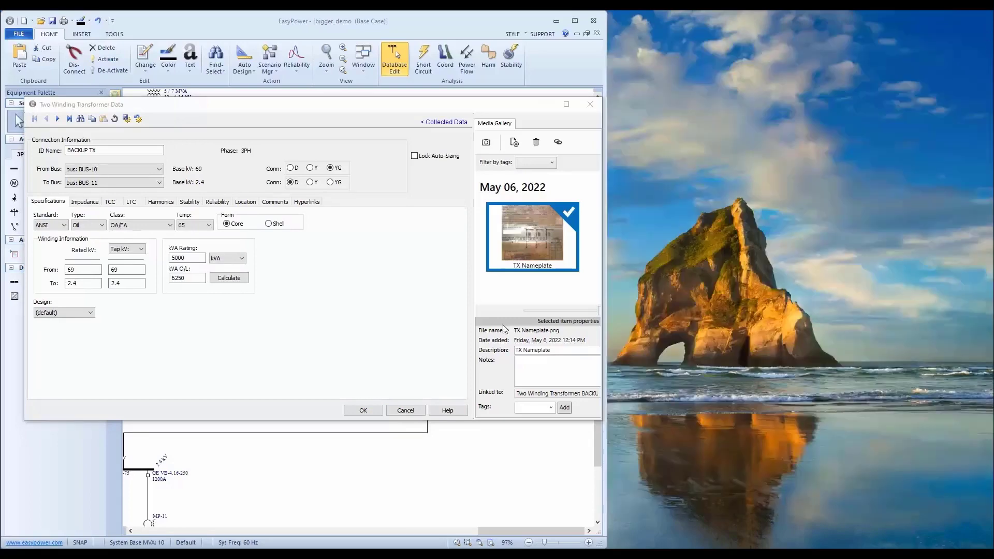
click(372, 413)
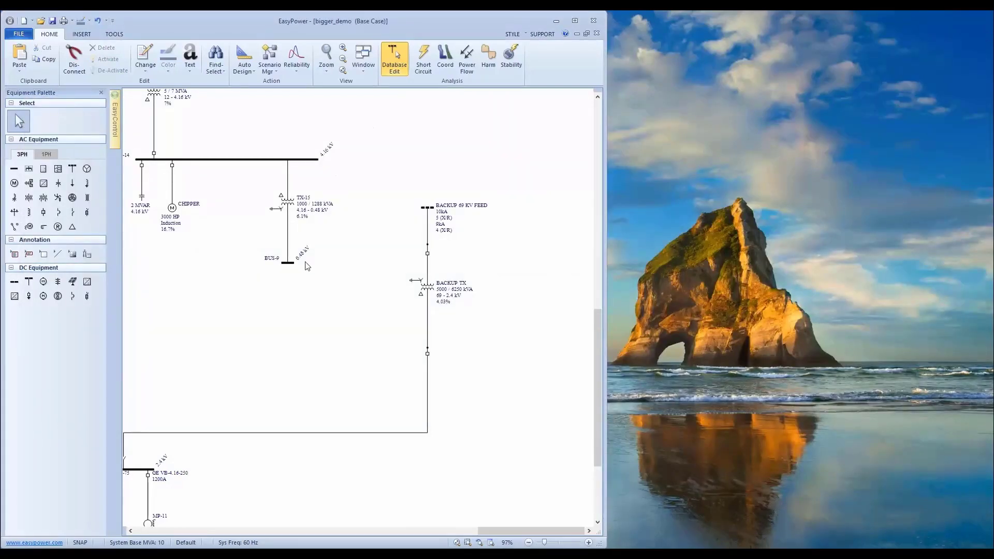
Open the data of low-voltage breaker BL-15, the MCC-10C feeder on SWG-10, and select its nameplate photo.
scroll(377, 293, down, 2)
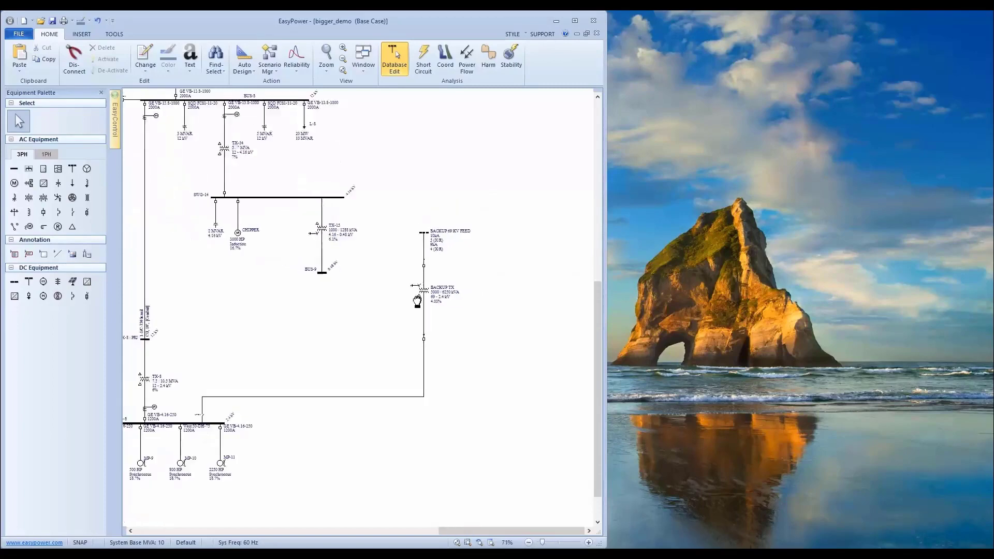
drag(326, 314, 528, 267)
drag(432, 327, 593, 280)
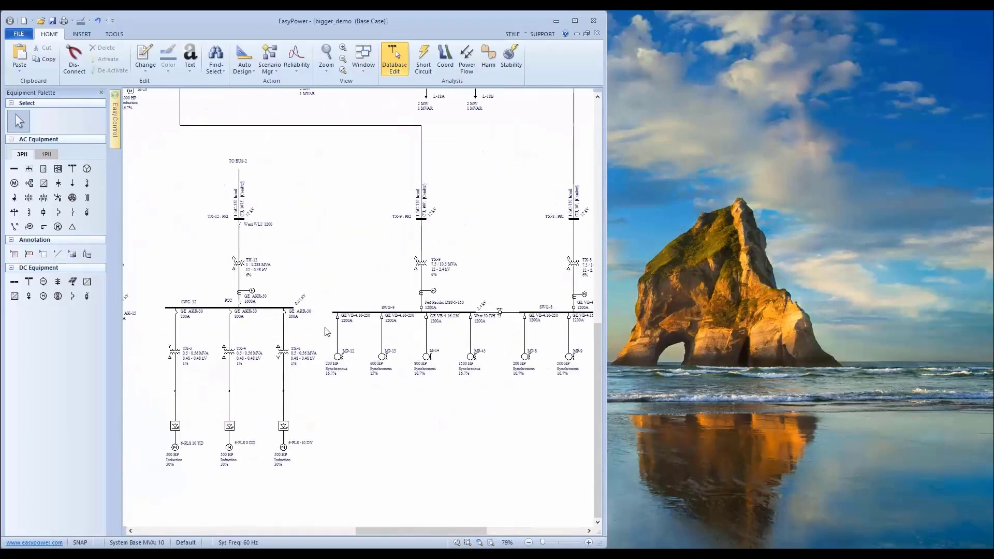
drag(222, 310, 510, 227)
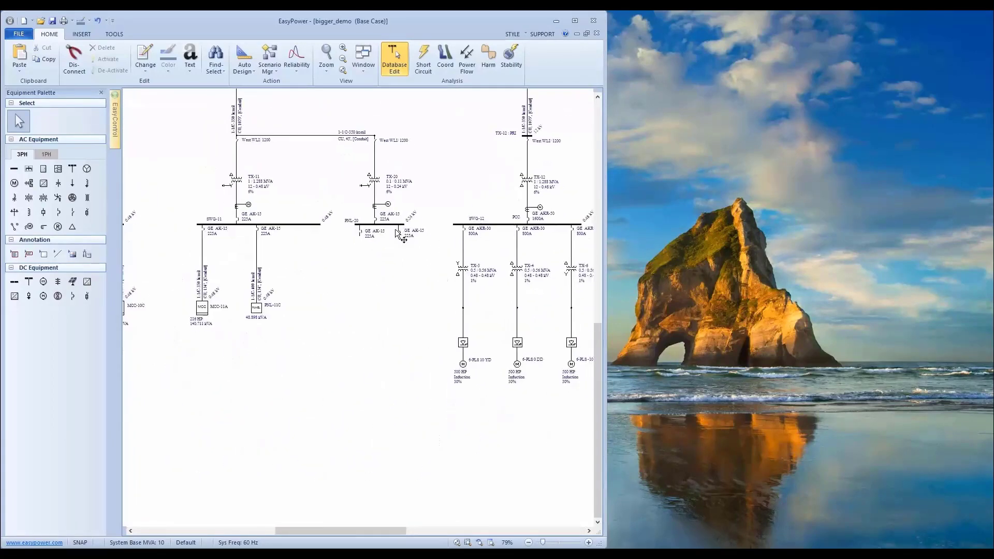
drag(286, 229, 489, 270)
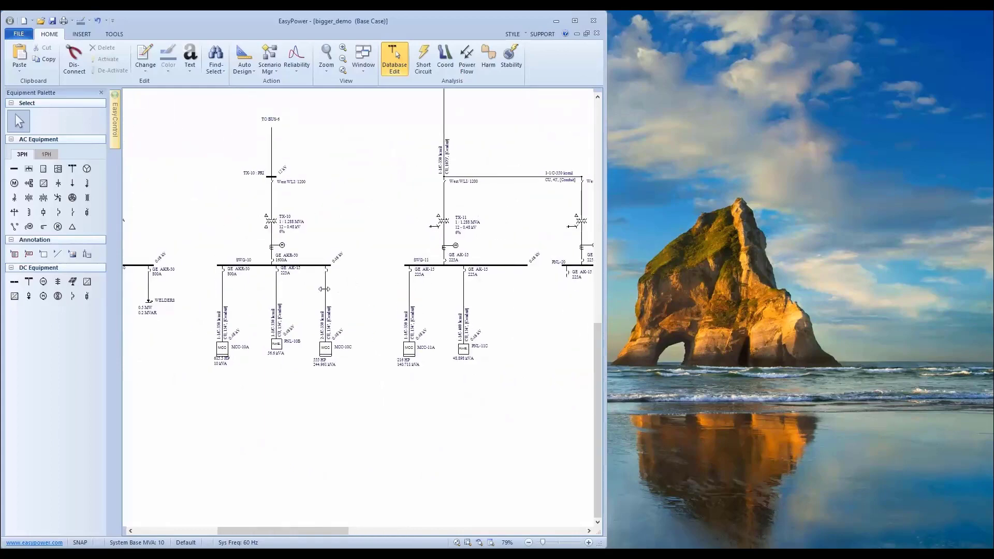
scroll(319, 280, up, 1)
scroll(320, 281, up, 1)
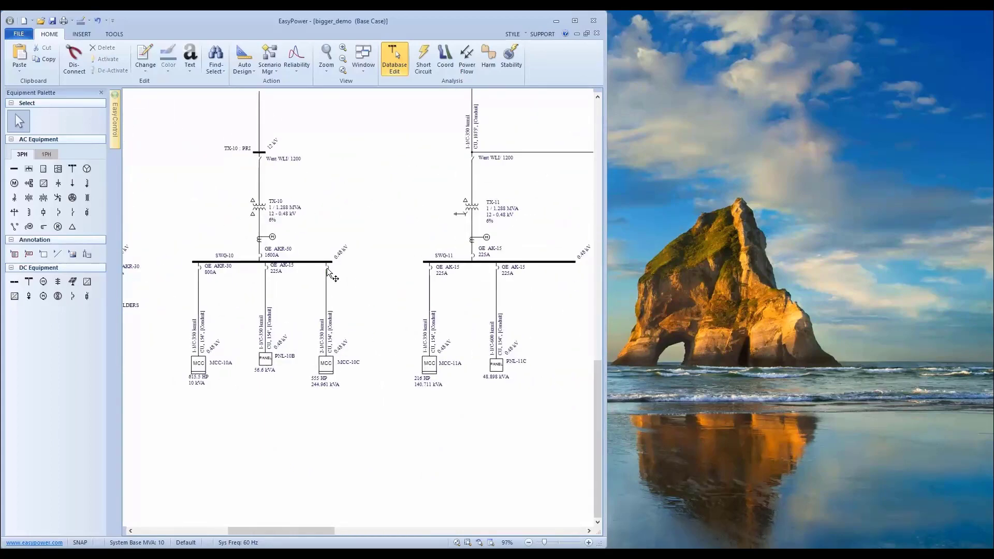
click(326, 269)
double_click(327, 269)
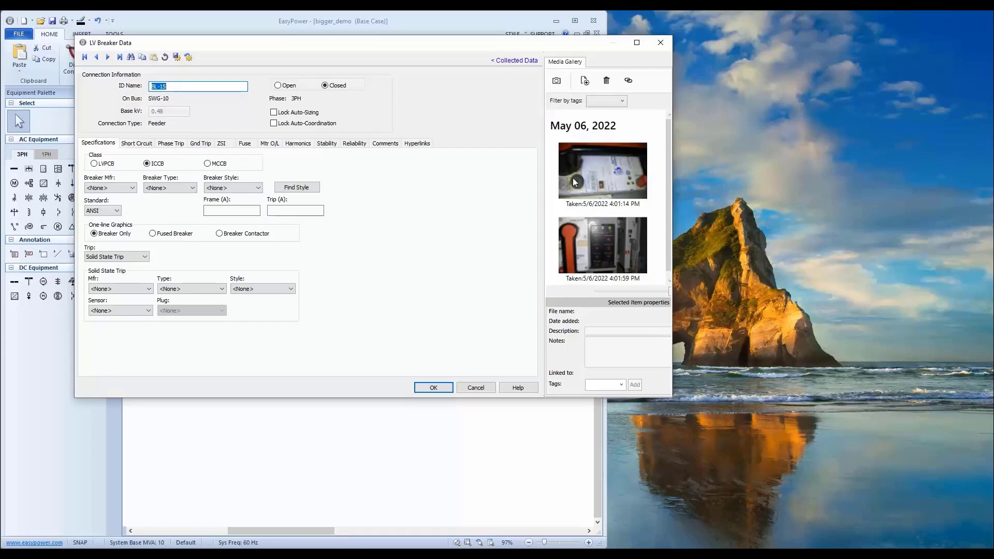
click(614, 170)
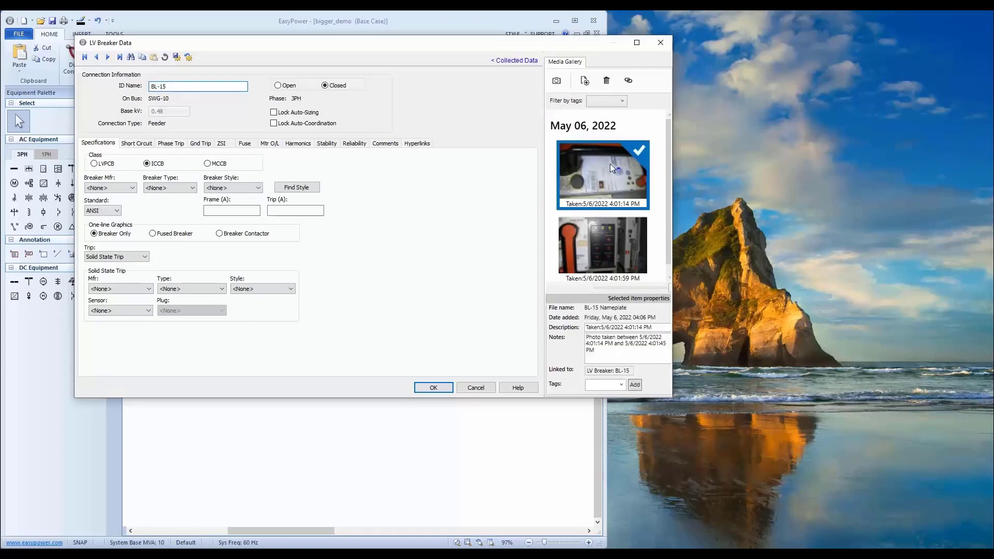
Open breaker BL-15's nameplate photo beside its data and rotate the photo upright.
click(608, 239)
click(588, 172)
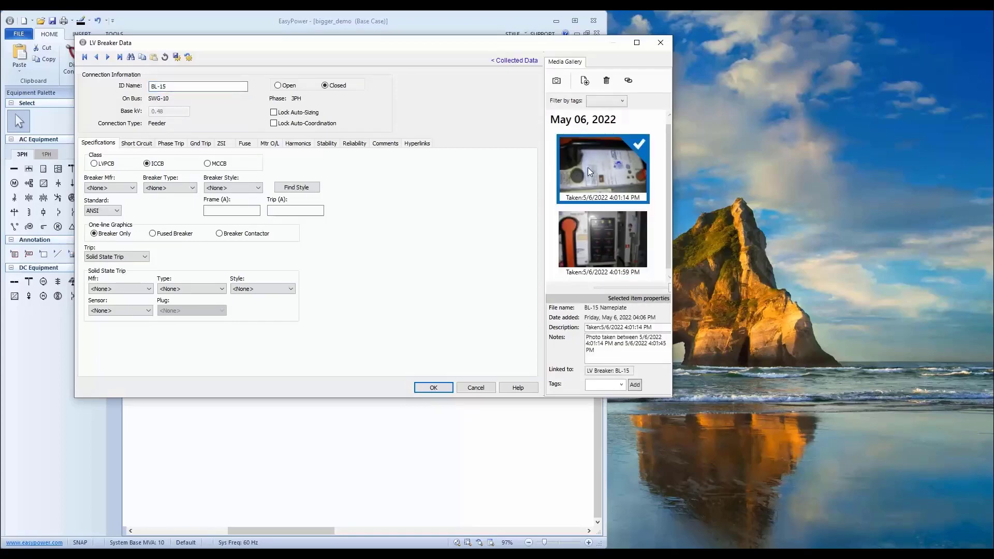
double_click(588, 166)
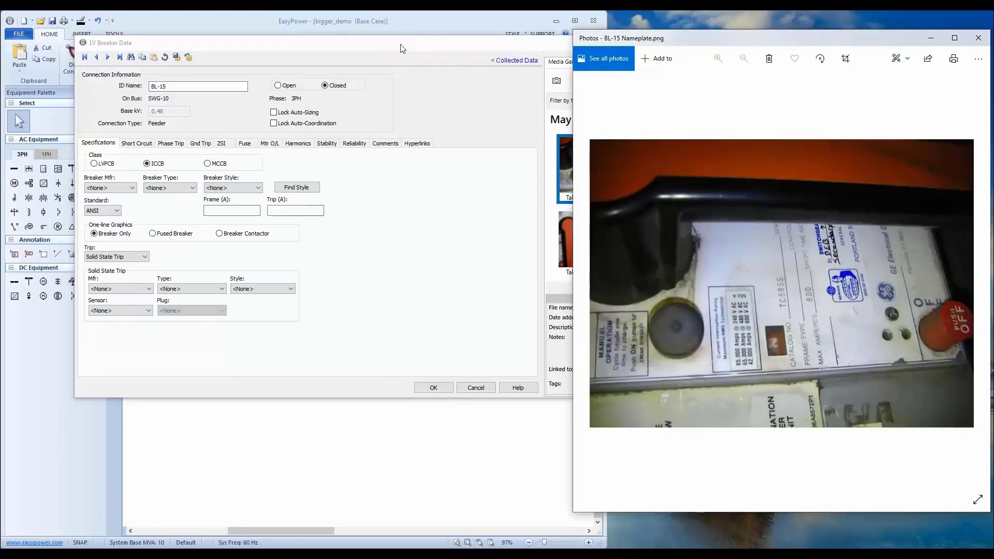
drag(400, 49, 333, 67)
click(875, 140)
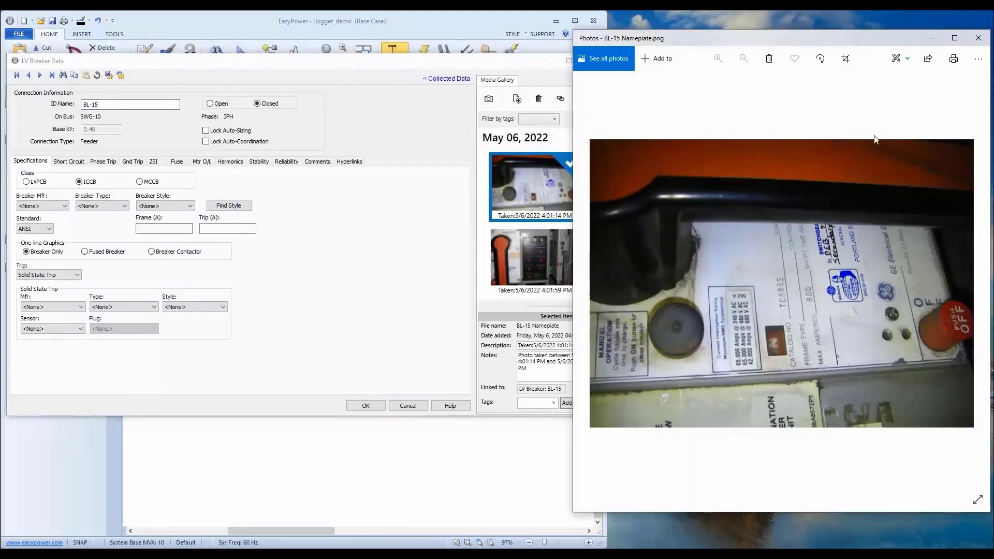
click(820, 58)
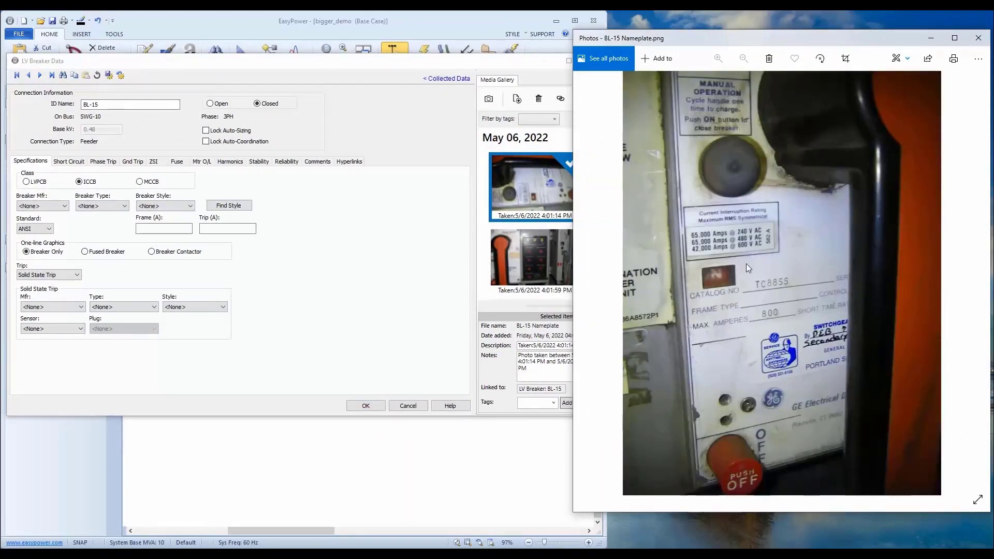
Find the breaker style by searching for TC8 and apply the GE Power Brk TC8 match to BL-15.
click(361, 280)
click(228, 205)
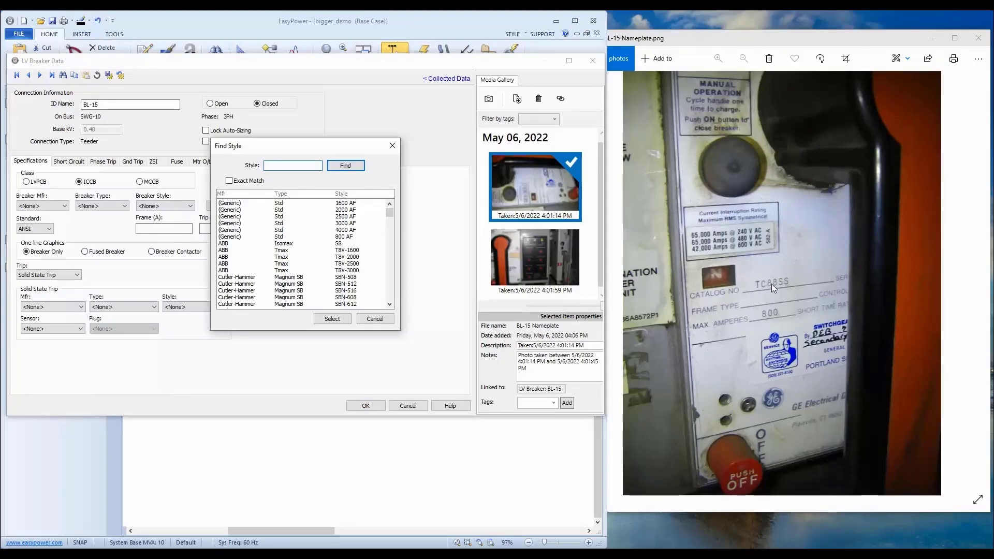
key(Return)
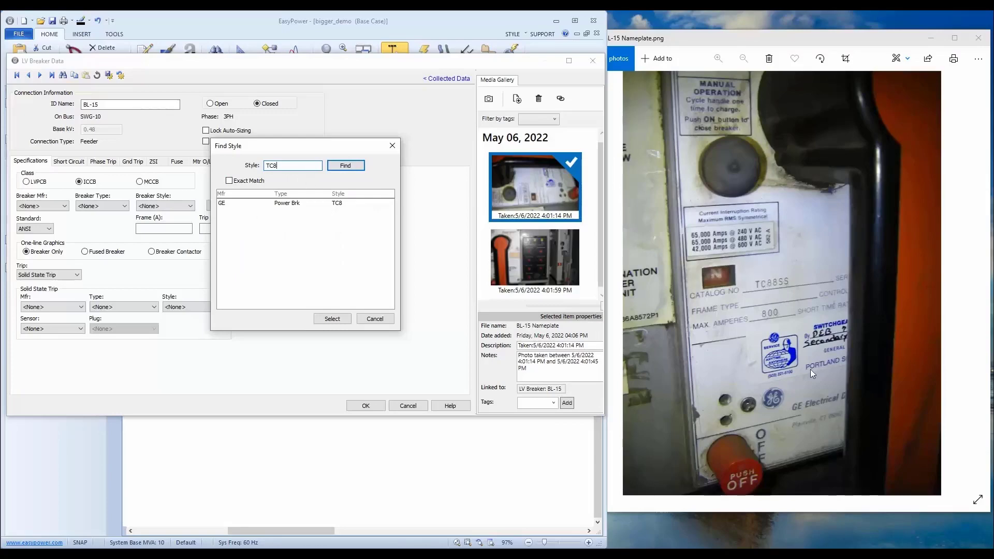
double_click(297, 204)
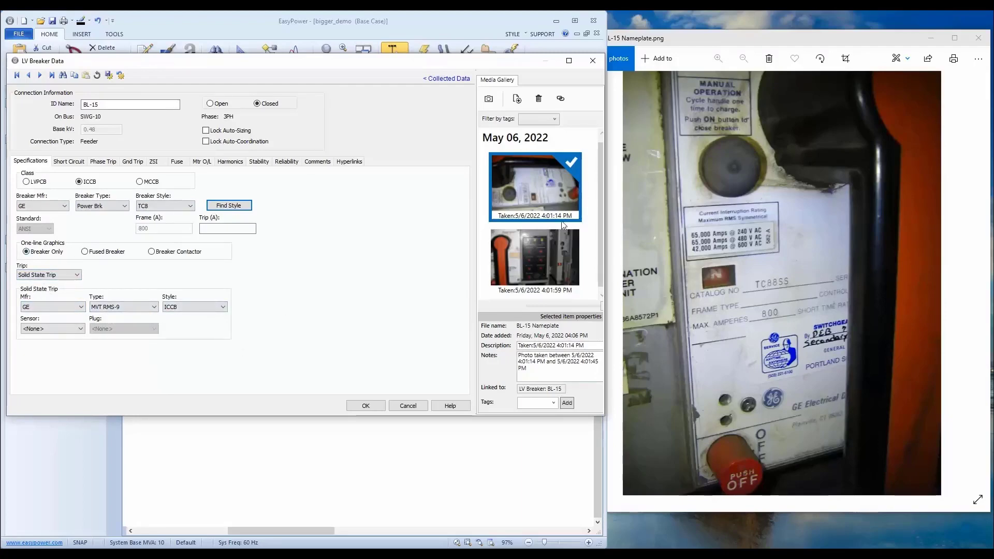
Open the BL-15 Settings photo and enlarge it until the rating plug text is readable.
double_click(557, 262)
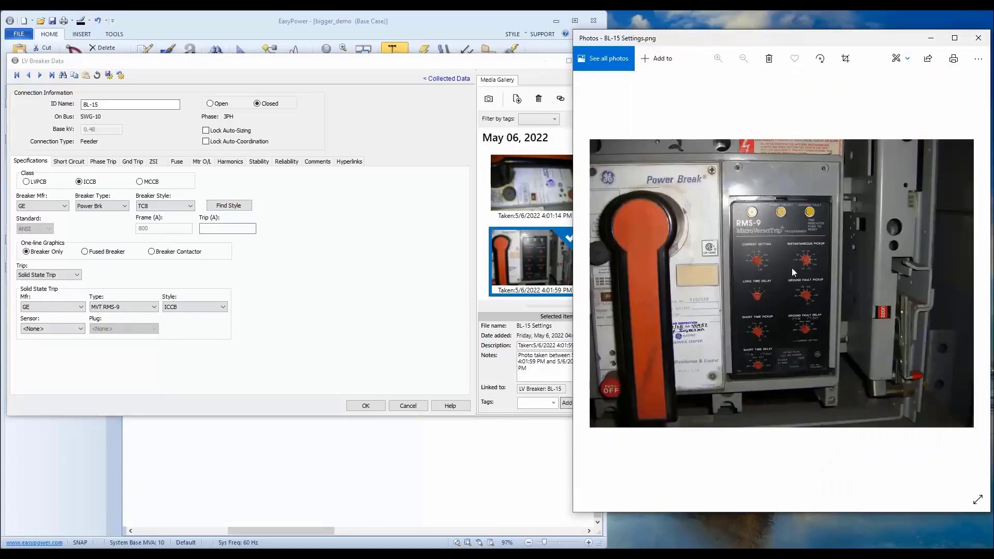
scroll(807, 282, up, 2)
scroll(771, 283, up, 1)
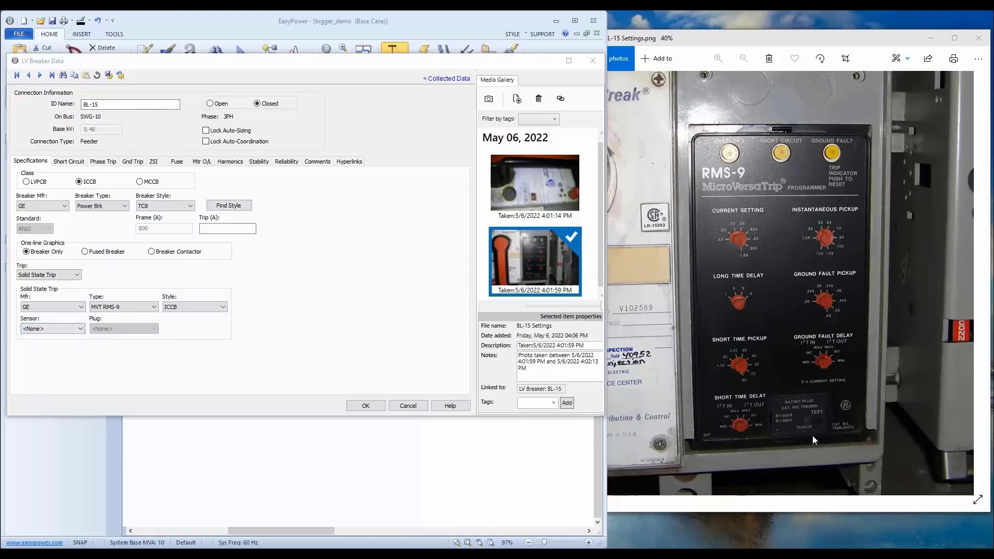
scroll(812, 437, up, 3)
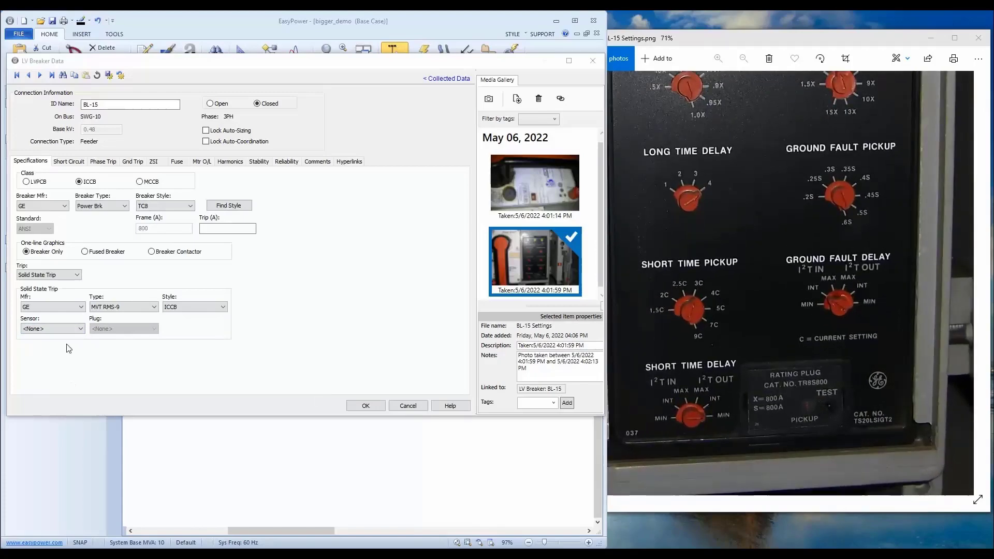
Set both the sensor and the plug of the solid state trip to 800.
click(65, 330)
click(46, 359)
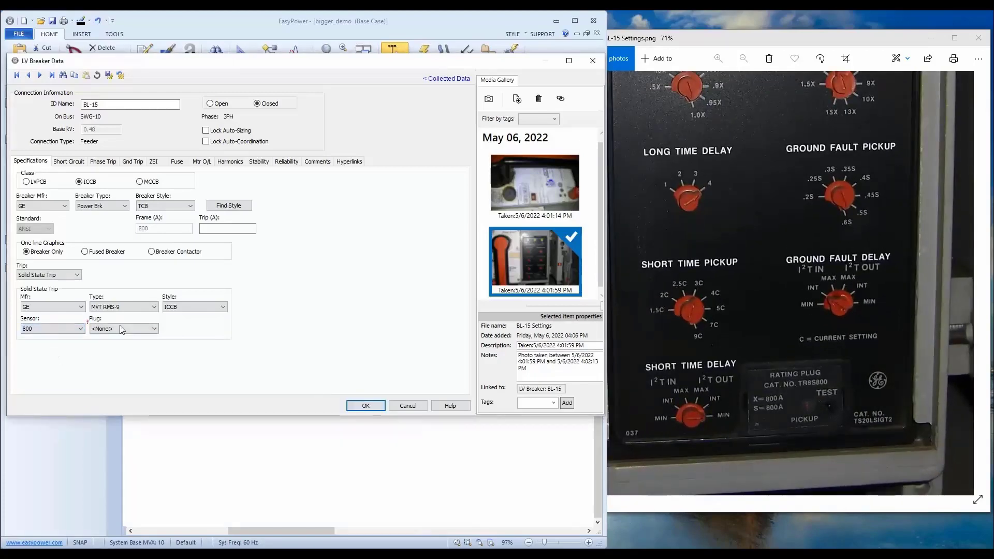
click(119, 329)
click(109, 378)
Check BL-15's short-circuit interrupting rating and frame all the trip unit dials in the settings photo.
scroll(765, 201, down, 2)
click(764, 201)
drag(764, 200, 760, 235)
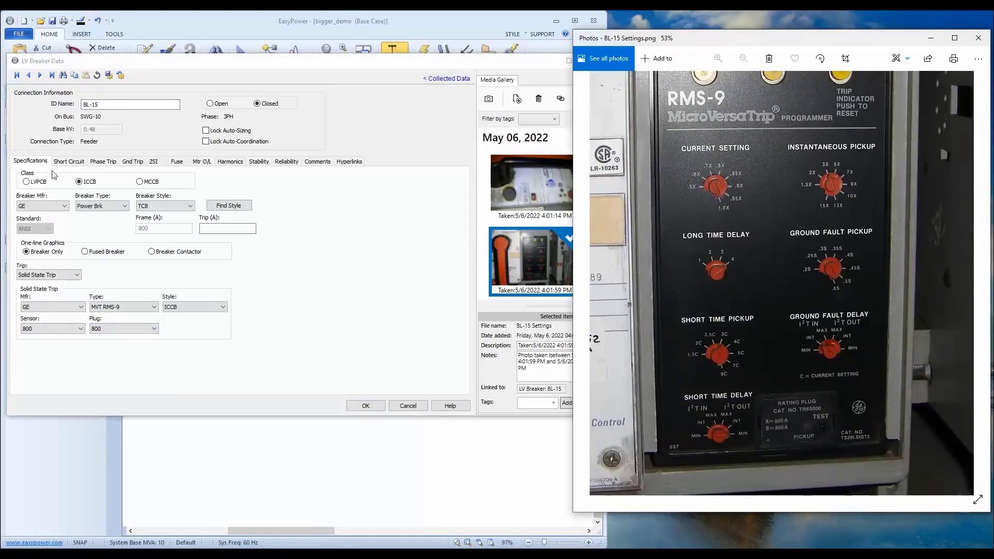
click(70, 162)
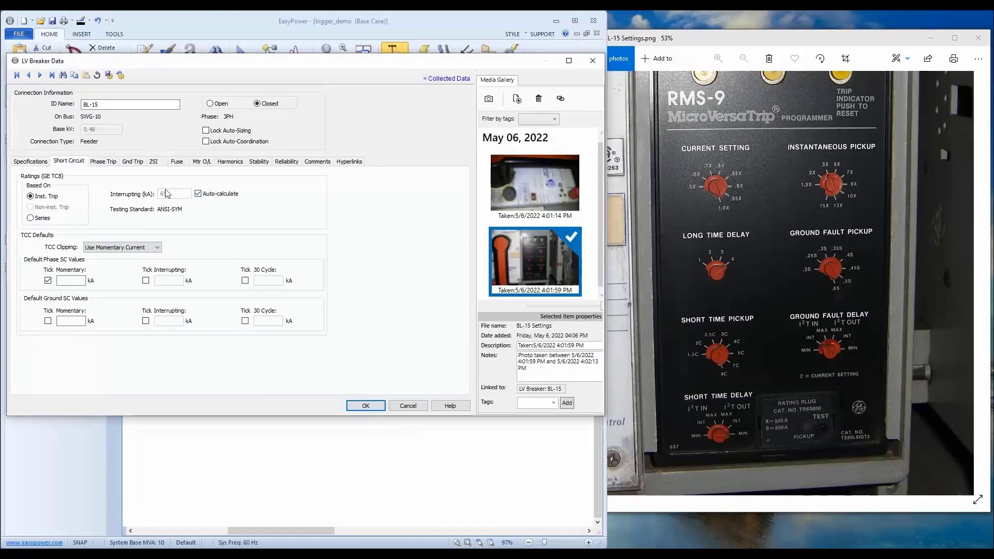
click(832, 272)
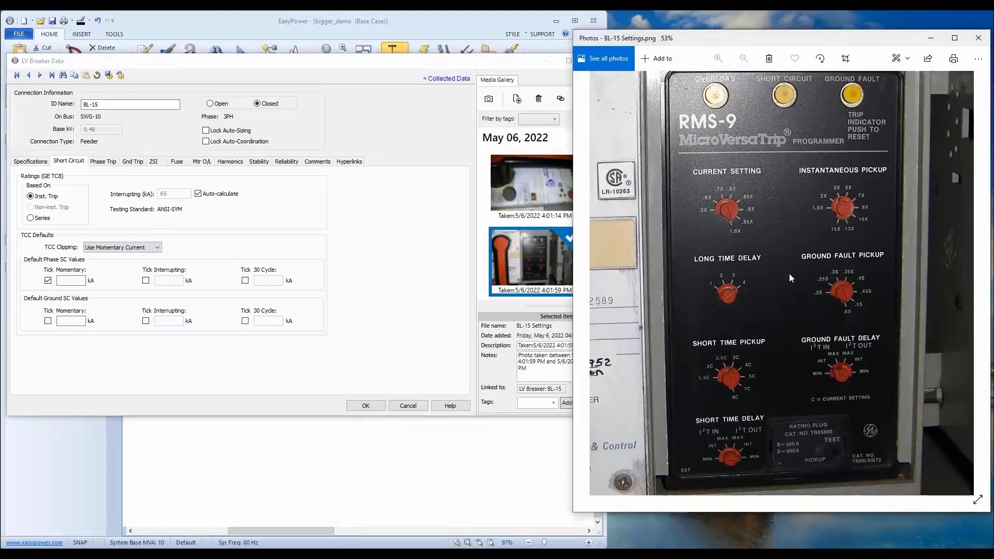
scroll(789, 273, down, 1)
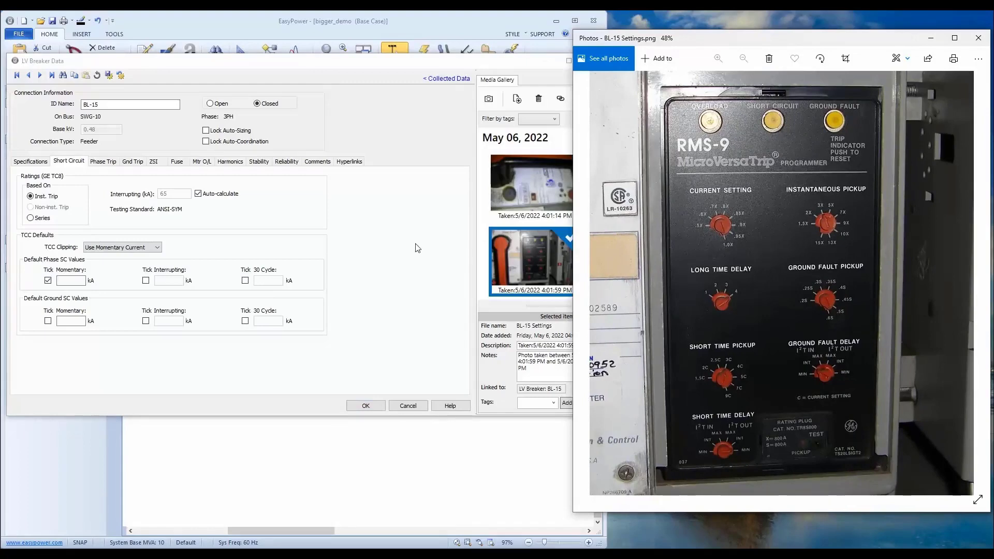
Set the phase trip's long-time pickup setting to 1 and its long-time delay to 4.
click(104, 162)
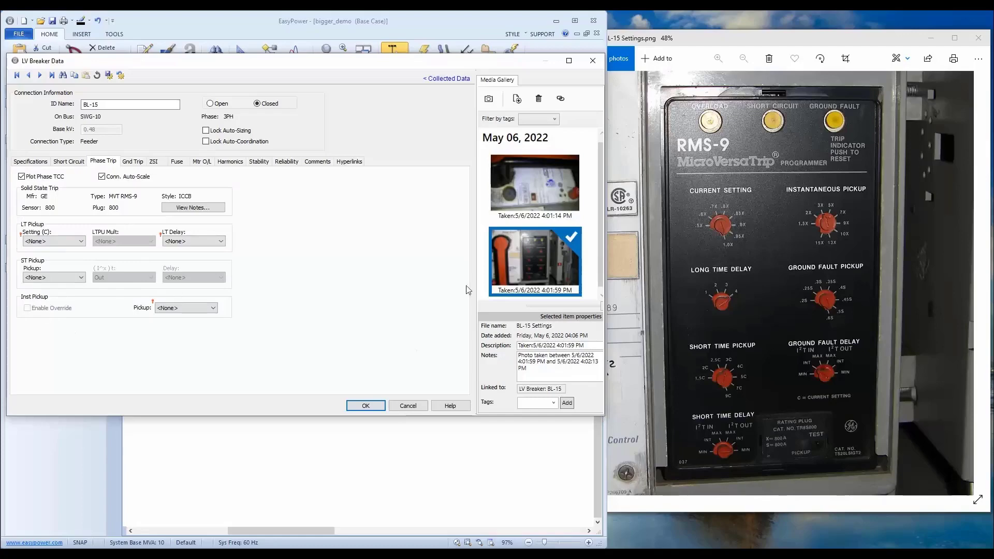
click(73, 241)
click(59, 242)
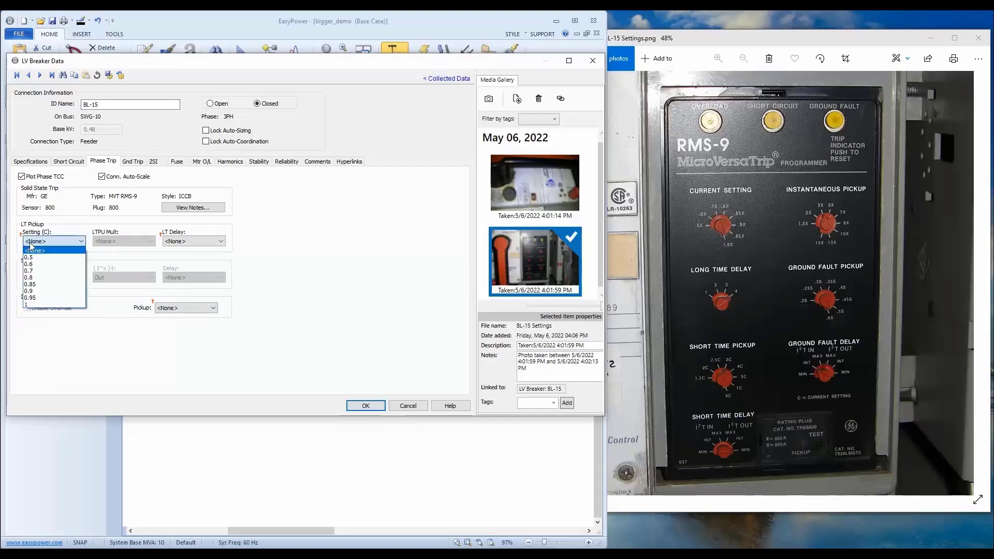
click(39, 305)
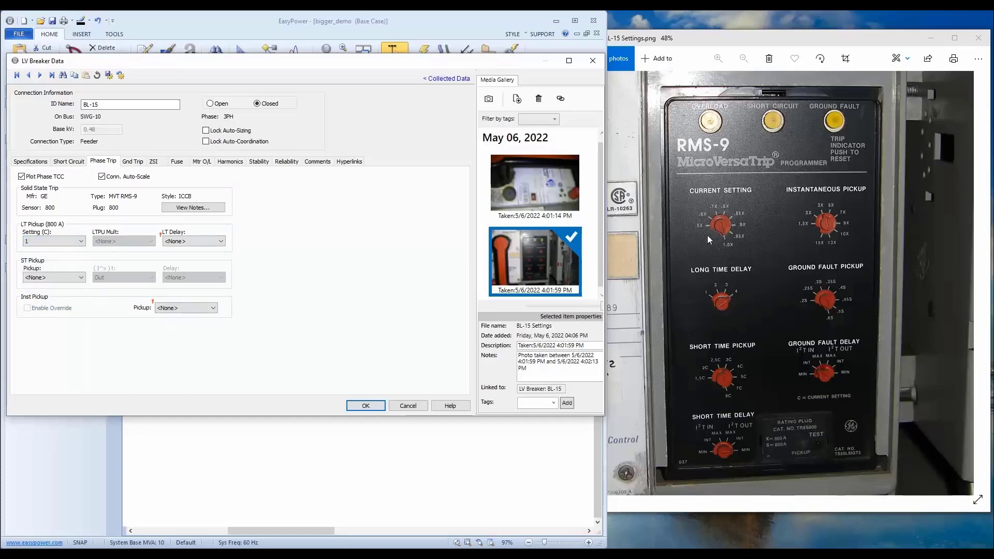
click(188, 241)
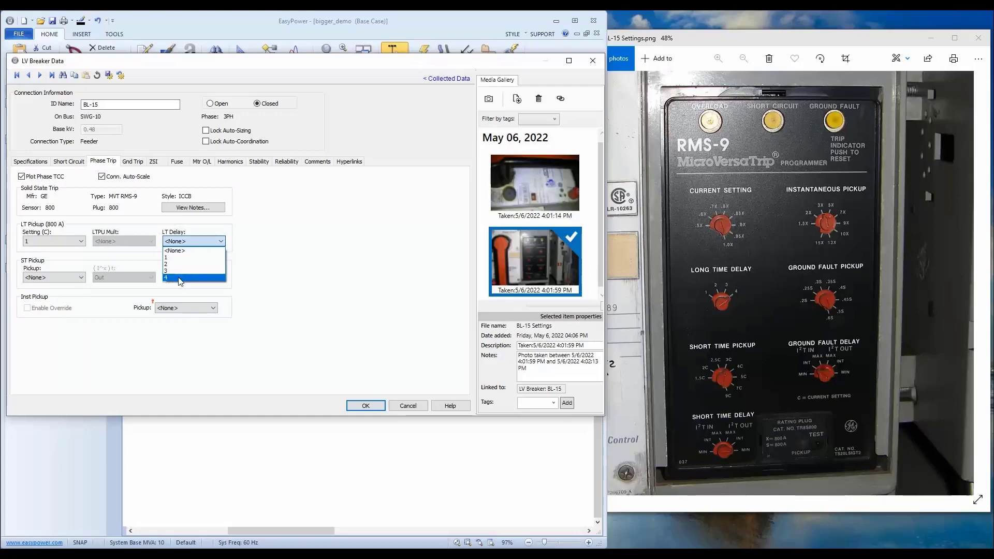
click(183, 279)
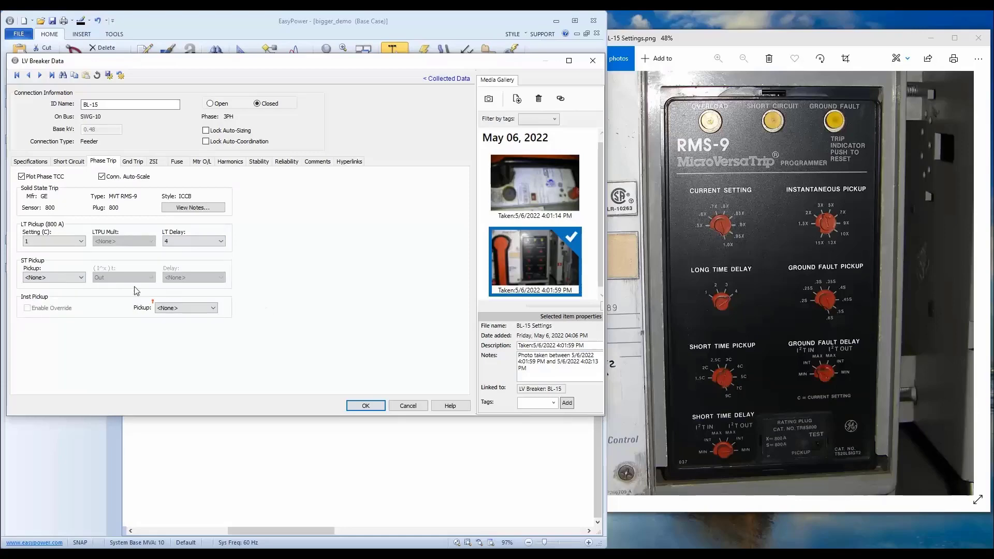
Set the phase trip's short-time pickup to 3 with Min delay, and its instantaneous pickup to 3.
click(51, 278)
click(46, 314)
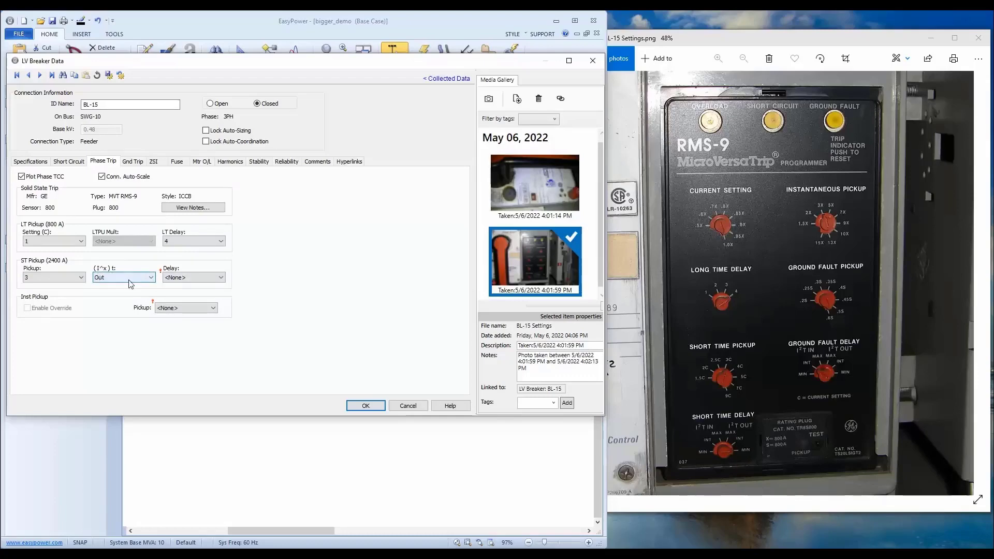
click(172, 278)
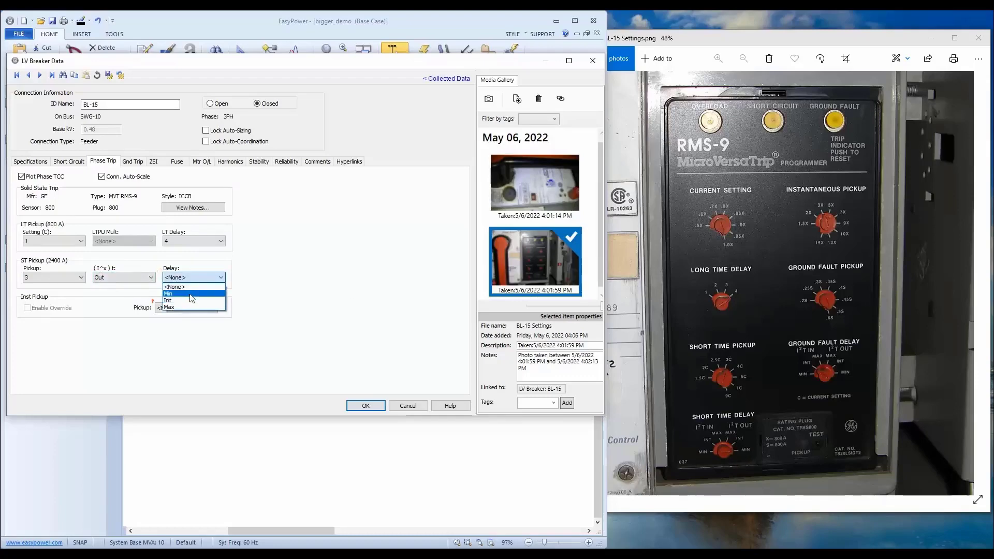
click(185, 294)
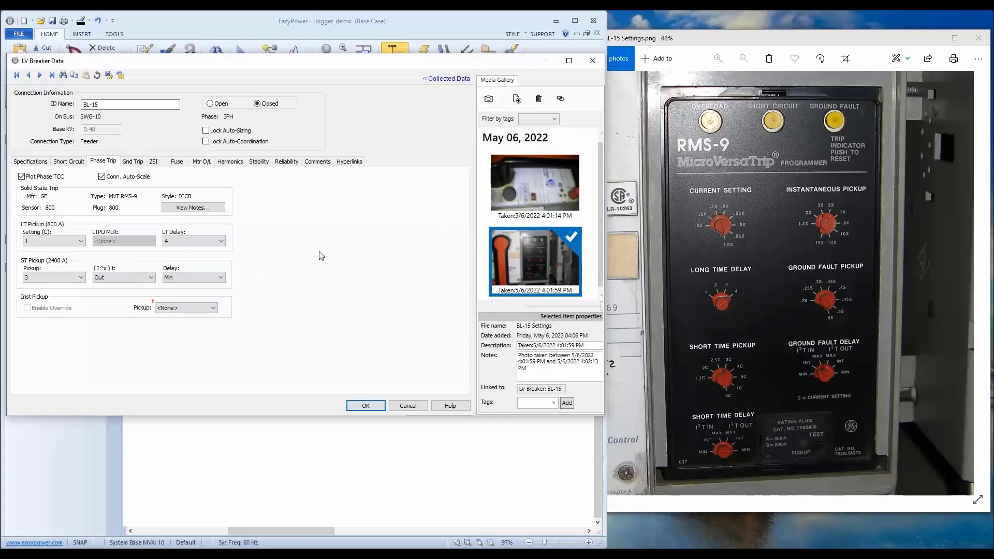
click(191, 309)
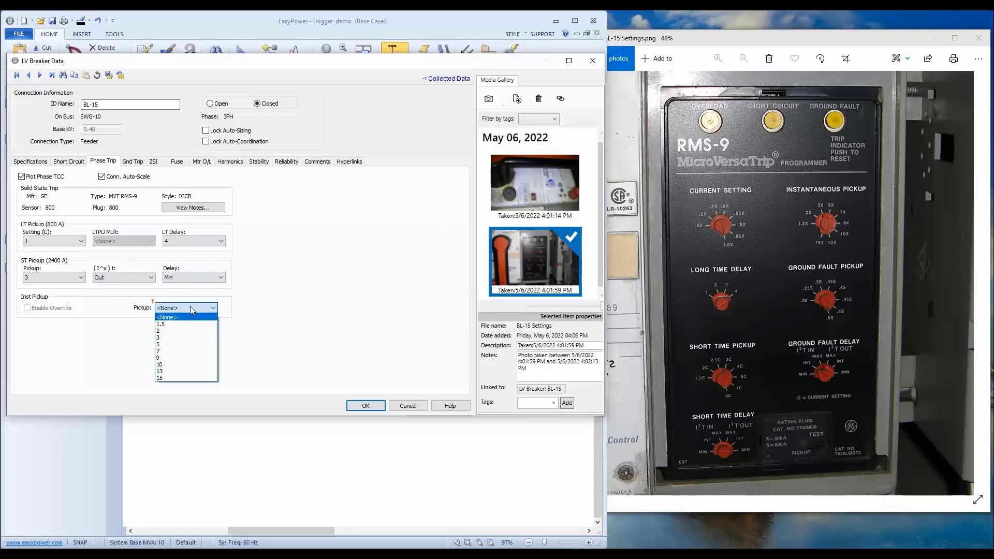
click(183, 337)
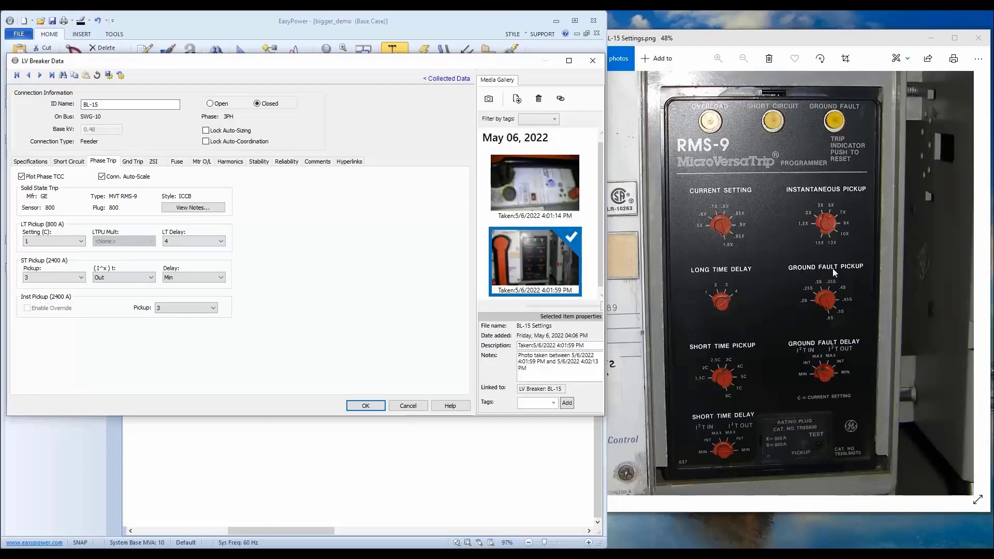
Enable the ground TCC plot and set the ground fault pickup to 0.6, I^x t to In and the delay to Int.
click(133, 161)
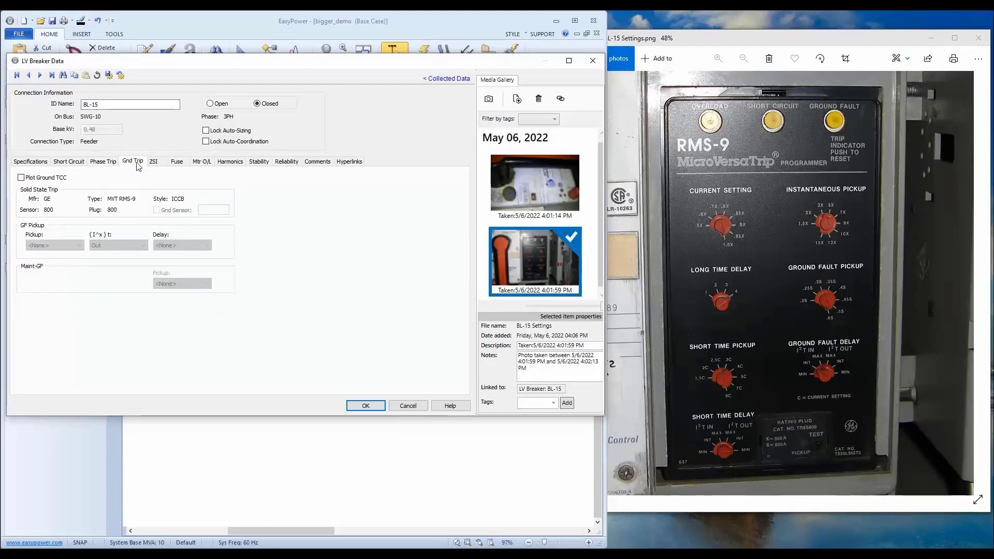
click(49, 179)
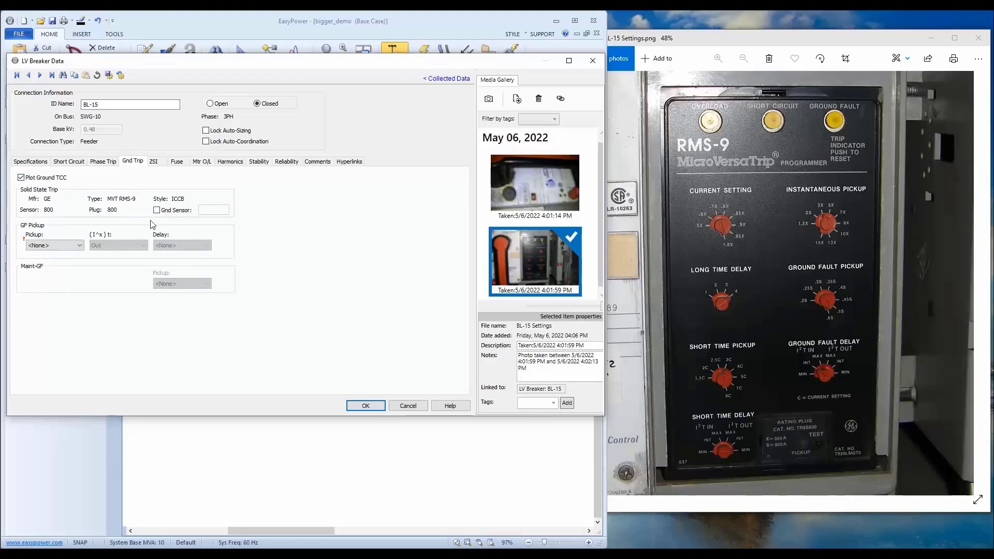
click(58, 246)
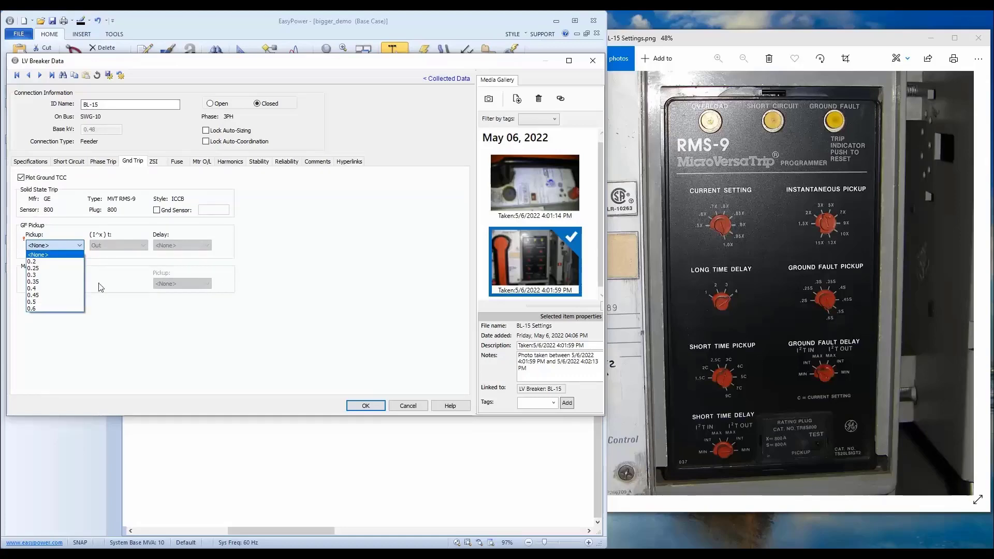
click(52, 309)
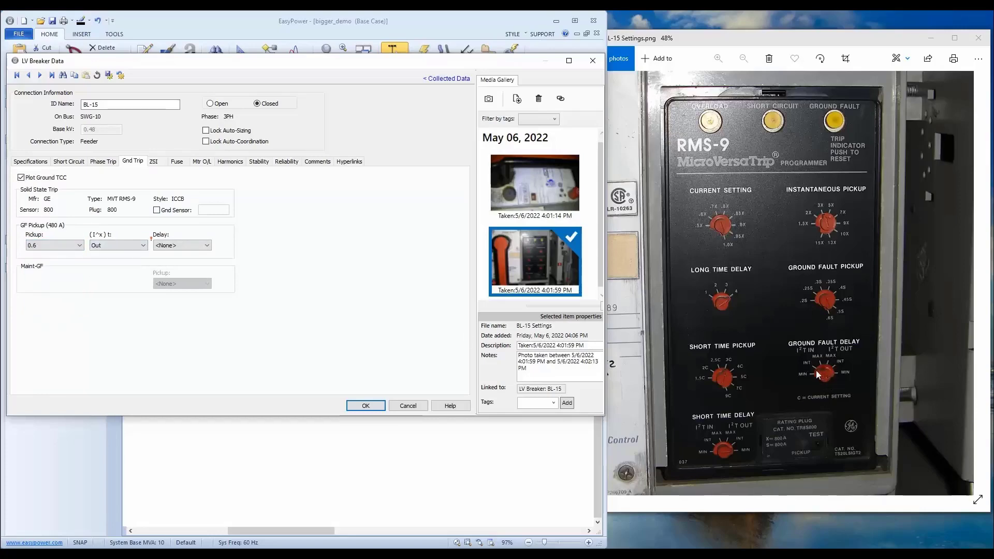
click(123, 246)
click(115, 262)
click(182, 245)
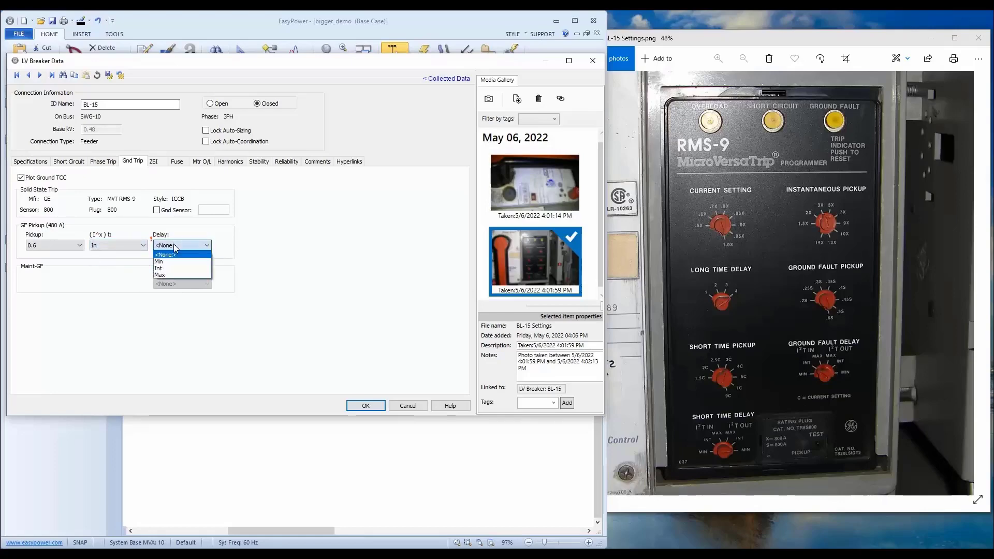
click(171, 272)
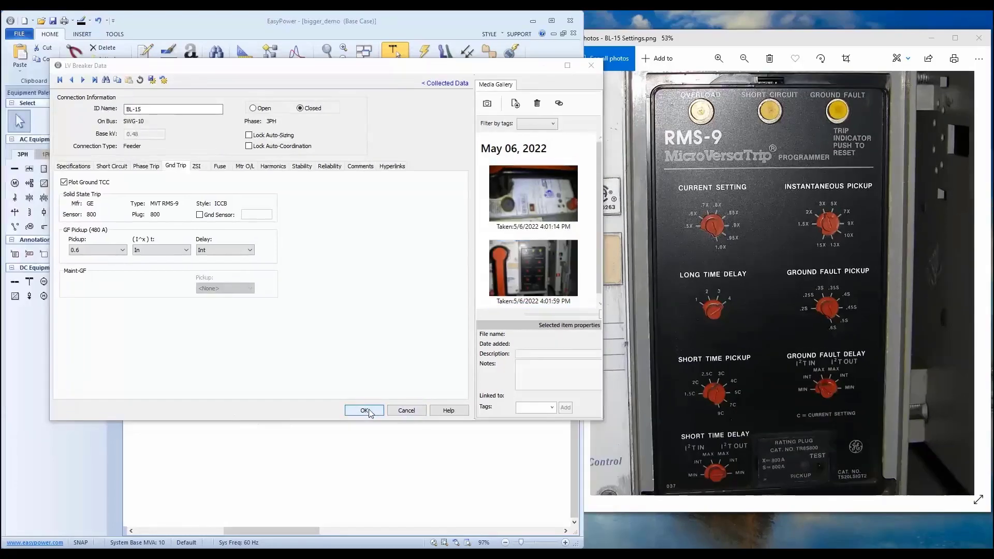
Save the BL-15 breaker data and maximize the one-line window.
click(364, 410)
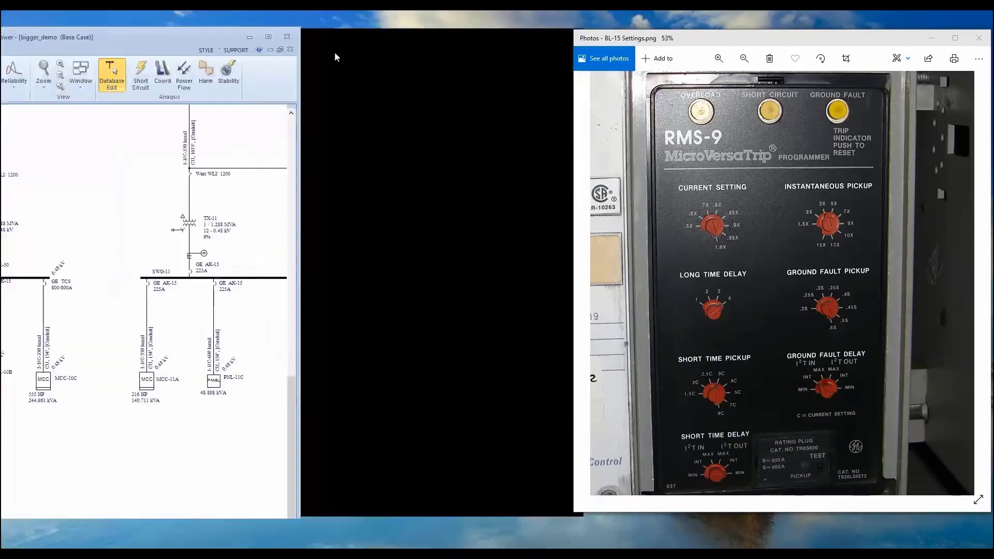
drag(335, 54, 501, 12)
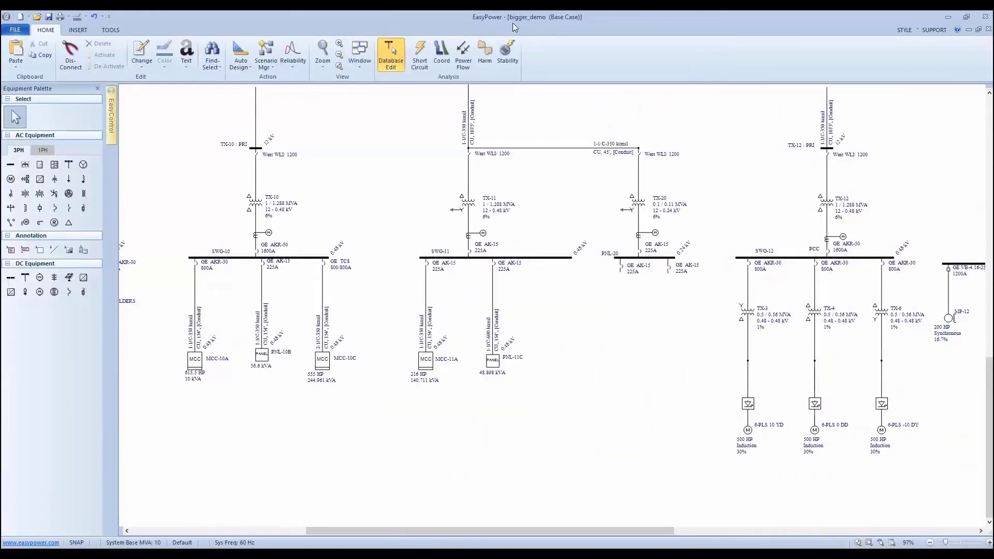